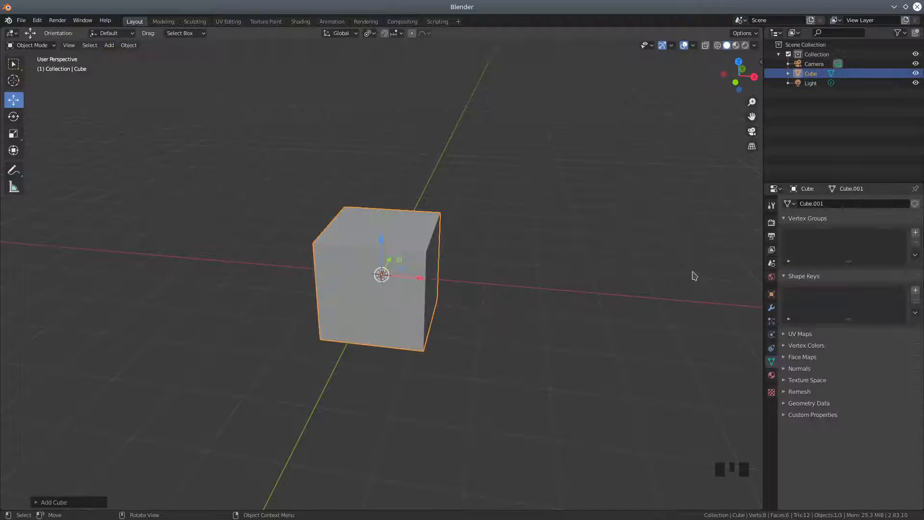
- Add a Subdivision Surface modifier to the cube, using Simple subdivision with render and viewport levels of 4
left_click(775, 310)
left_click(811, 206)
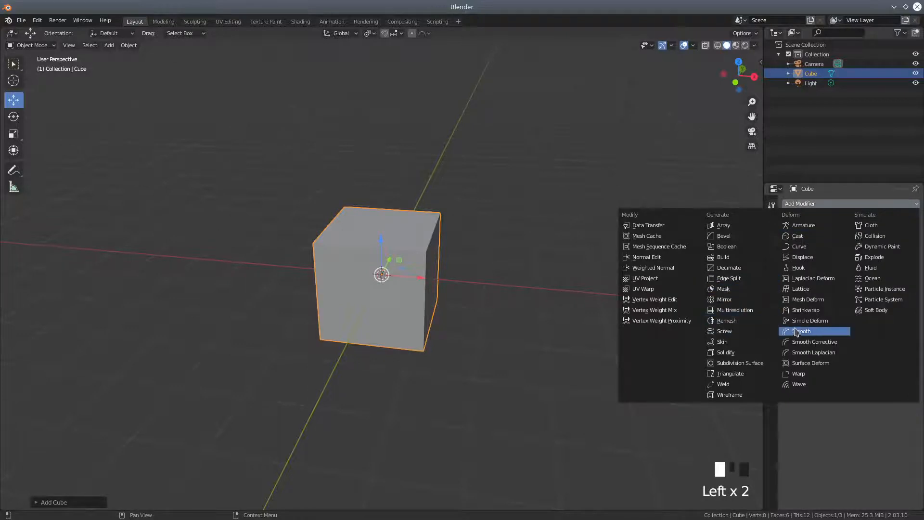
left_click(748, 364)
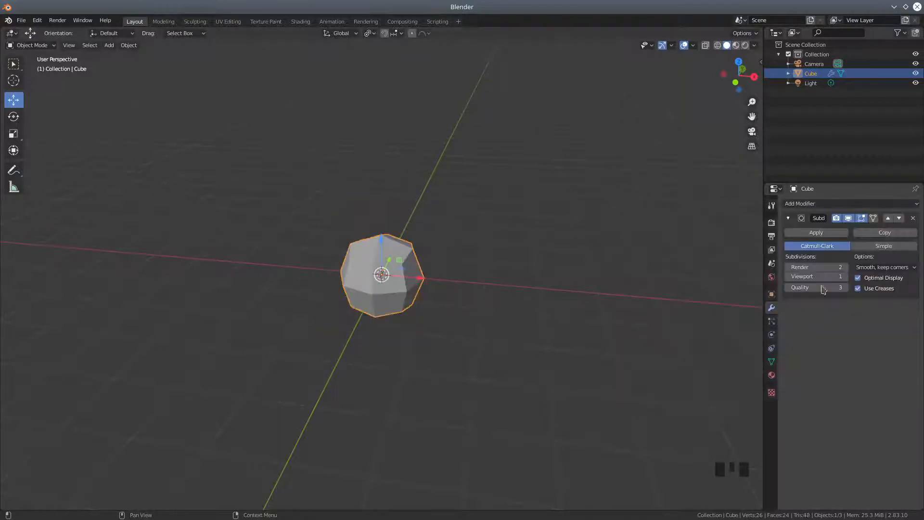
left_click(847, 268)
left_click(847, 268)
left_click(847, 277)
left_click(847, 277)
left_click(847, 277)
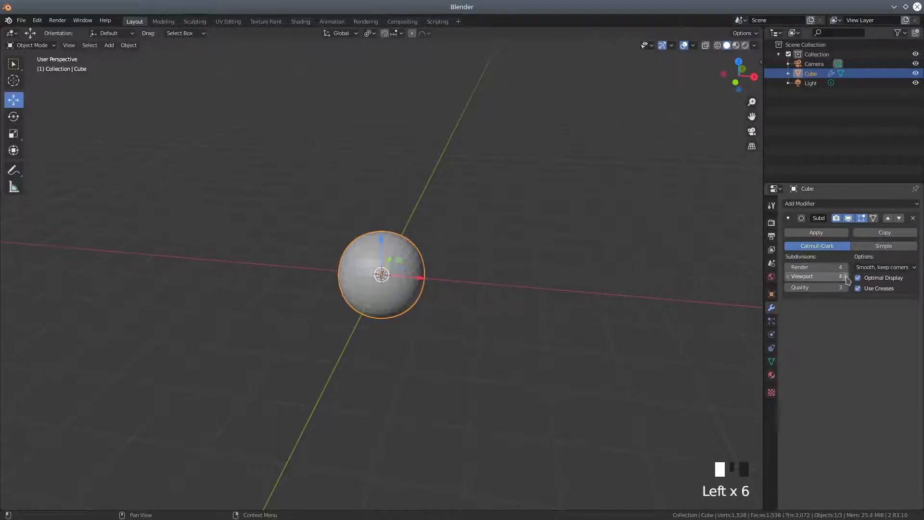
left_click(894, 248)
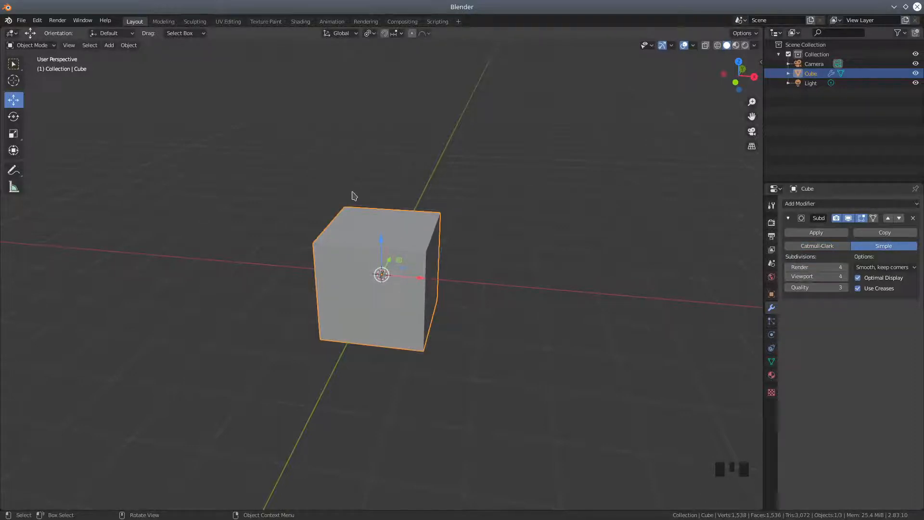
- Display the scene in wireframe and apply the Subdivision Surface modifier to the cube in Object Mode
scroll(234, 165, "down", 1)
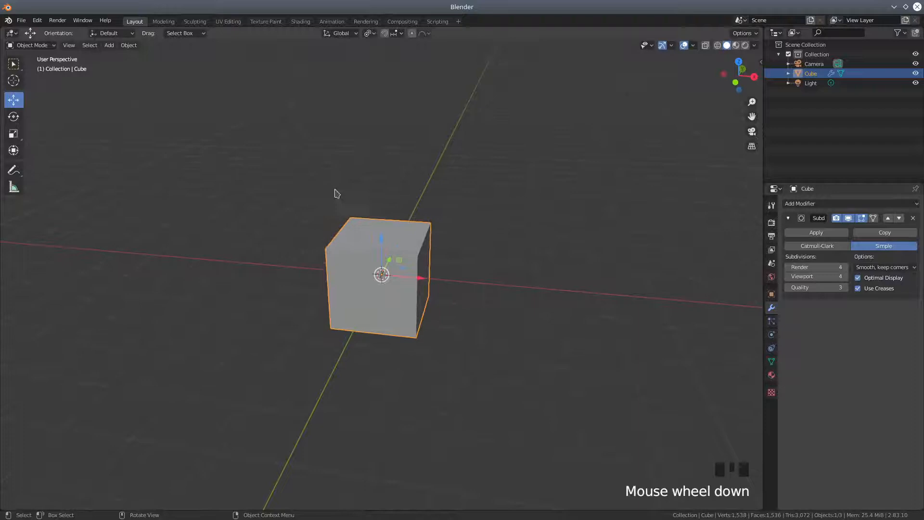
left_click(717, 46)
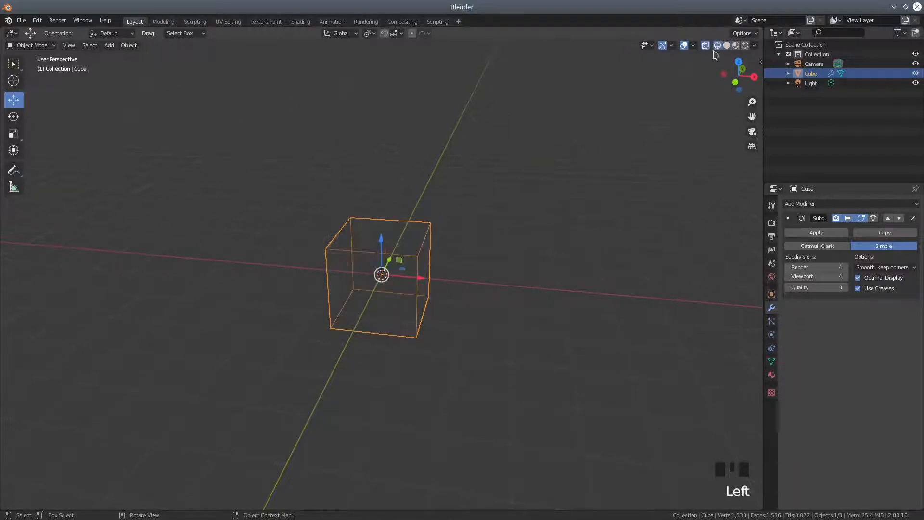
left_click(873, 218)
left_click_drag(30, 45, 38, 64)
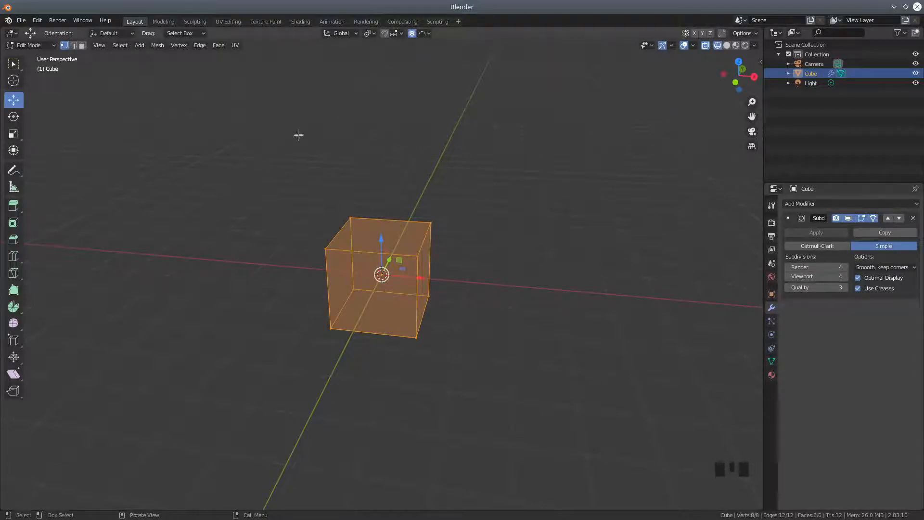
left_click(33, 45)
left_click(26, 57)
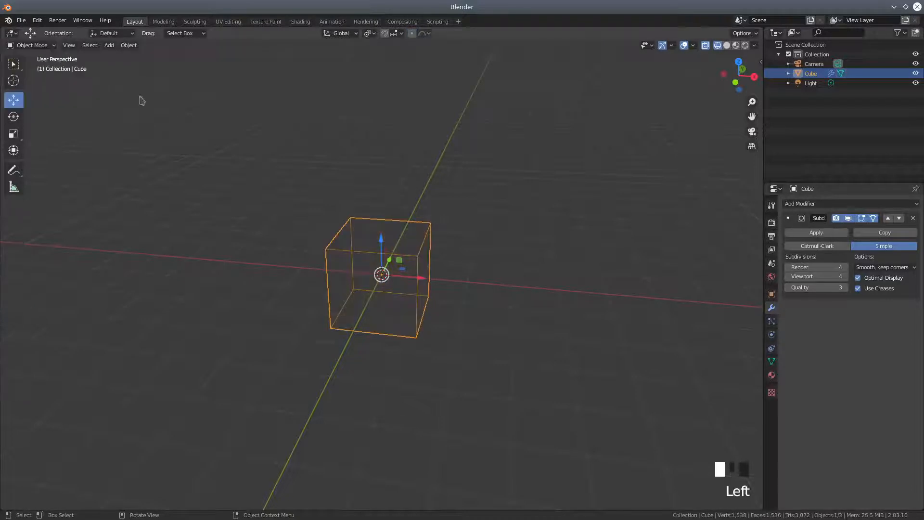
left_click(794, 232)
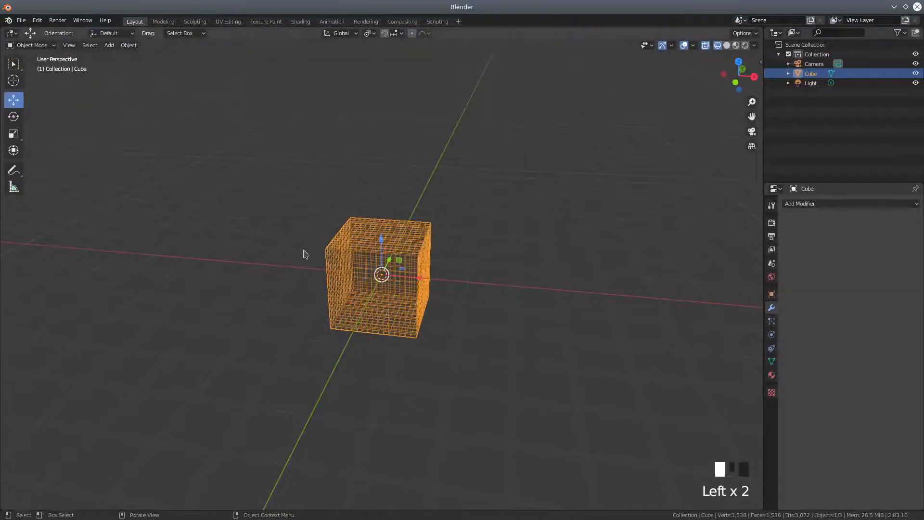
- Try moving the subdivided cube along the negative X axis, and undo the move
left_click_drag(413, 277, 316, 260)
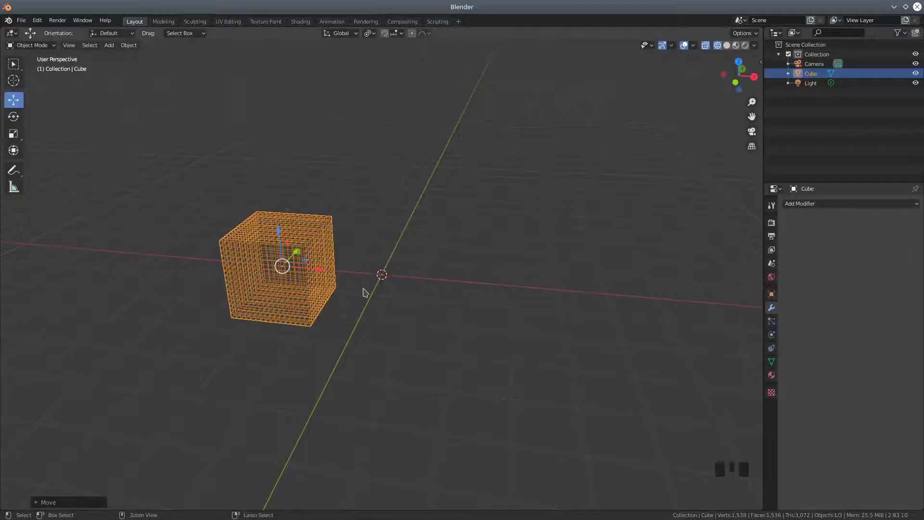
key("ctrl+z")
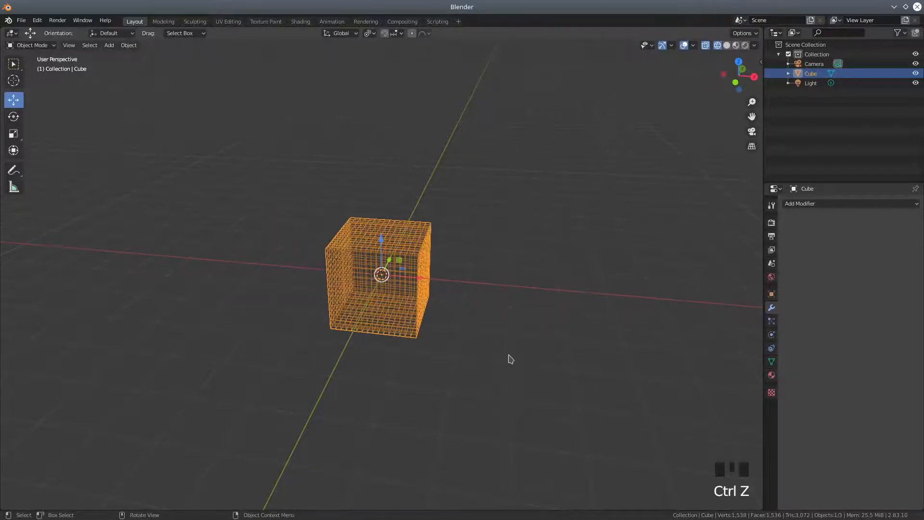
- Duplicate the subdivided cube and leave the copy in the same position as the original
scroll(511, 360, "up", 3)
mouse_move(512, 353)
middle_mouse_down()
mouse_move(504, 324)
mouse_move(506, 342)
mouse_move(520, 347)
middle_mouse_up()
scroll(521, 347, "down", 2)
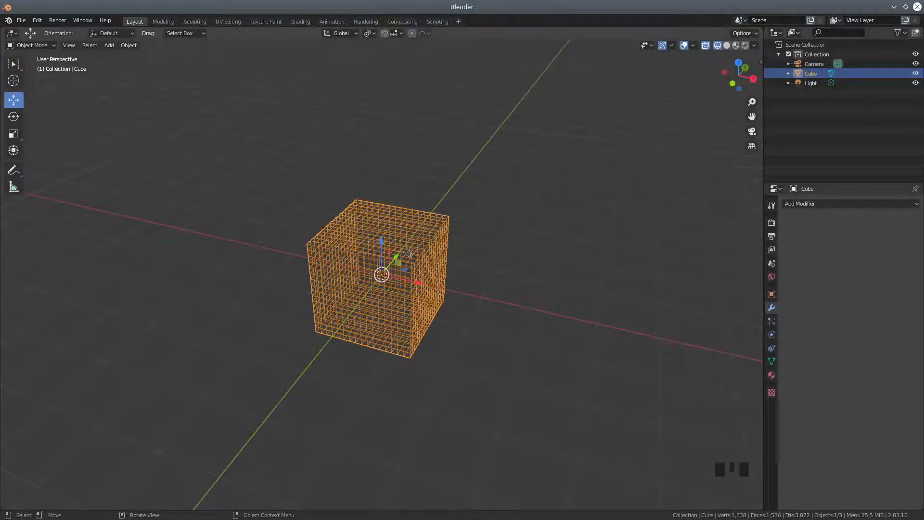
key("shift")
key("shift+d")
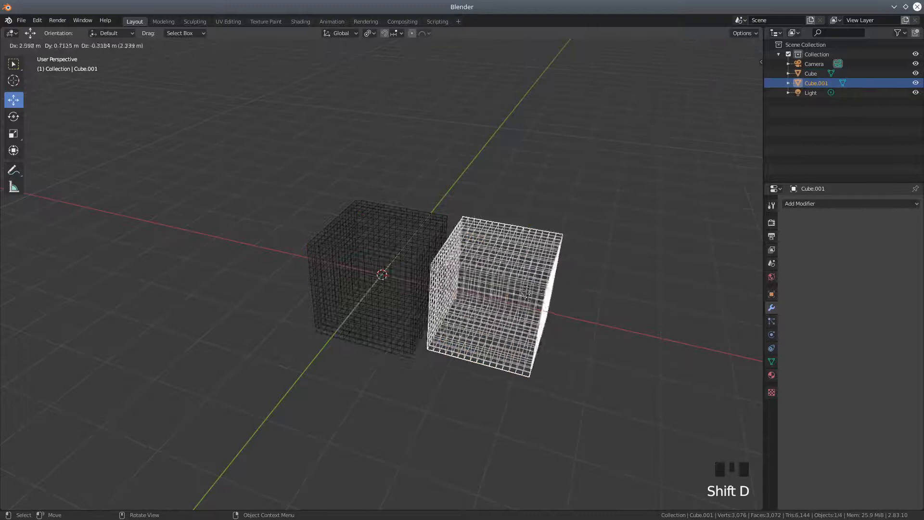
right_click(527, 296)
scroll(461, 310, "down", 1)
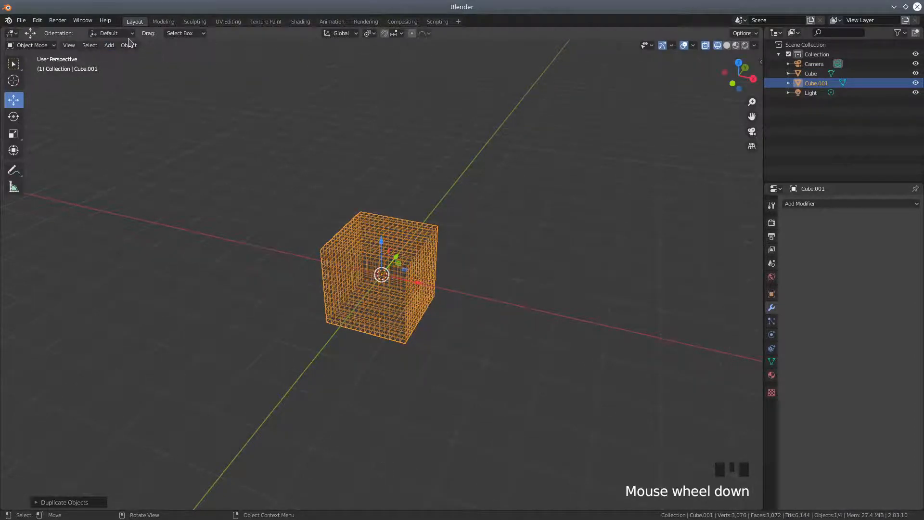
- Separate the duplicate's entire selected mesh into its own object in Edit Mode, and return to Object Mode
left_click(46, 48)
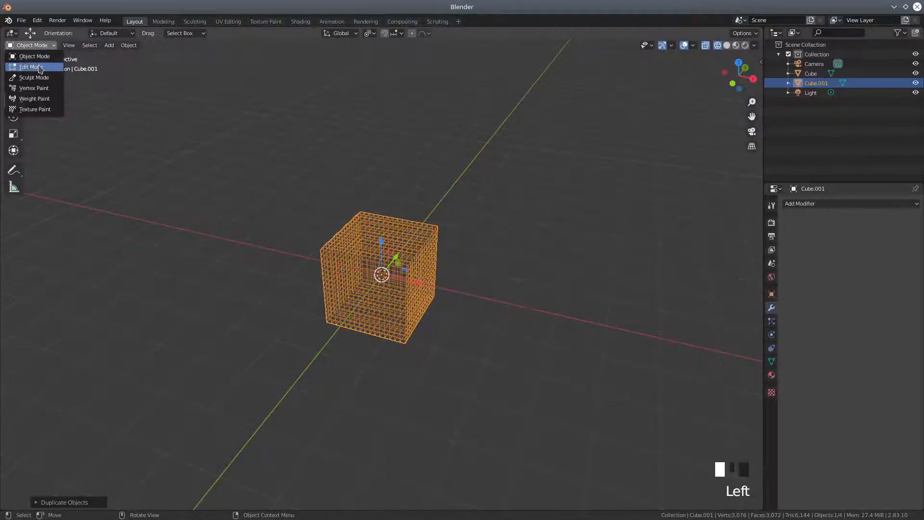
left_click(30, 64)
left_click(155, 46)
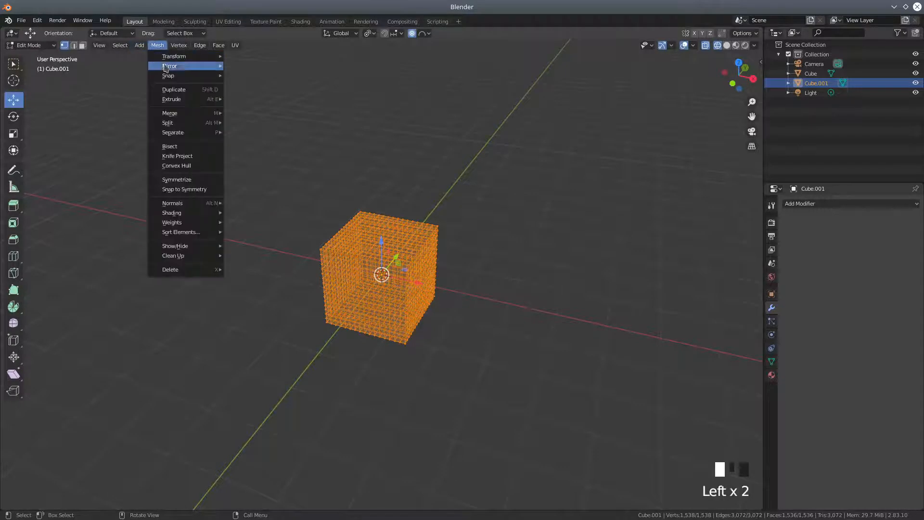
mouse_move(178, 132)
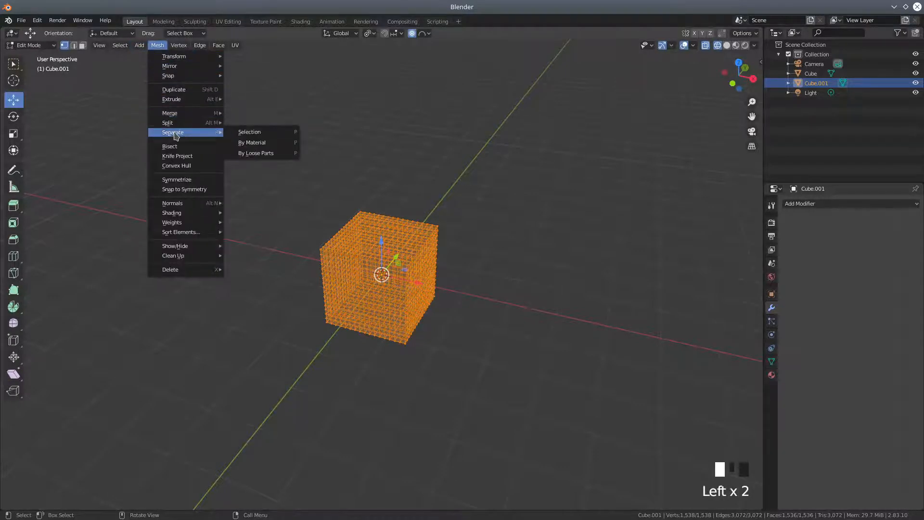
left_click(249, 132)
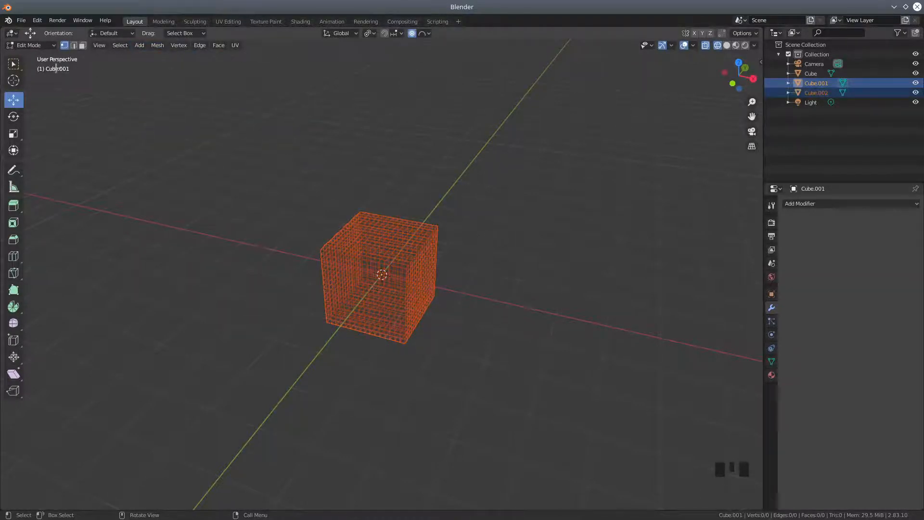
left_click(29, 45)
left_click(29, 57)
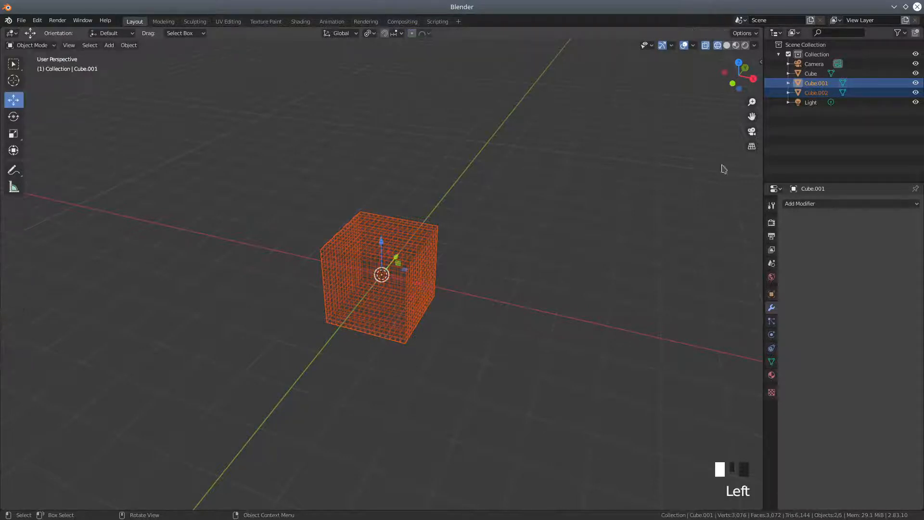
- Compare the cube objects and their mesh data, and delete the empty Cube.001 object
left_click(820, 74)
left_click(814, 85)
left_click(813, 94)
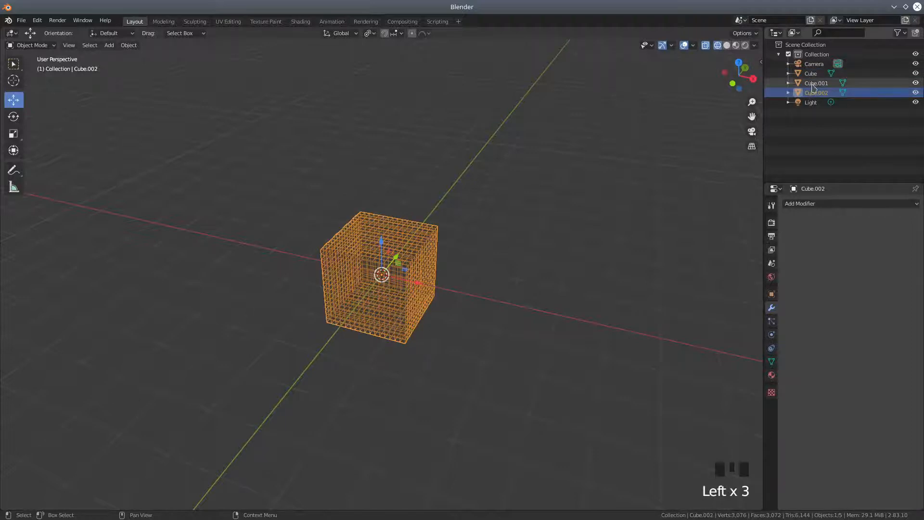
left_click(812, 85)
left_click(790, 83)
left_click(816, 95)
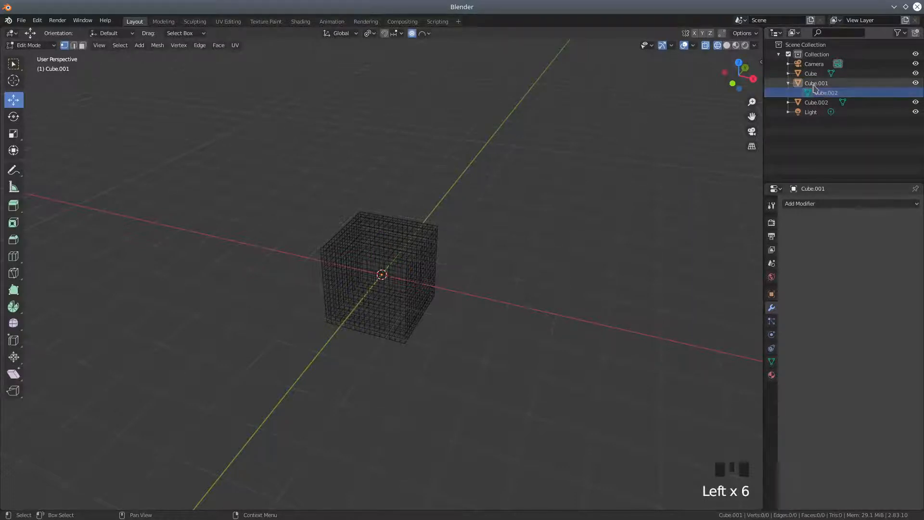
right_click(813, 86)
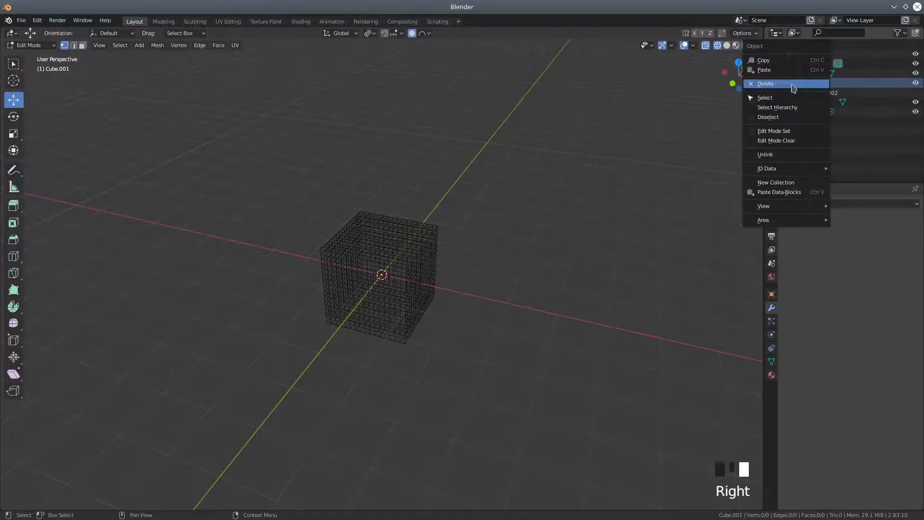
left_click(794, 86)
- Check the mesh data under Cube.002, and open the mesh of the original Cube in Edit Mode
left_click(788, 83)
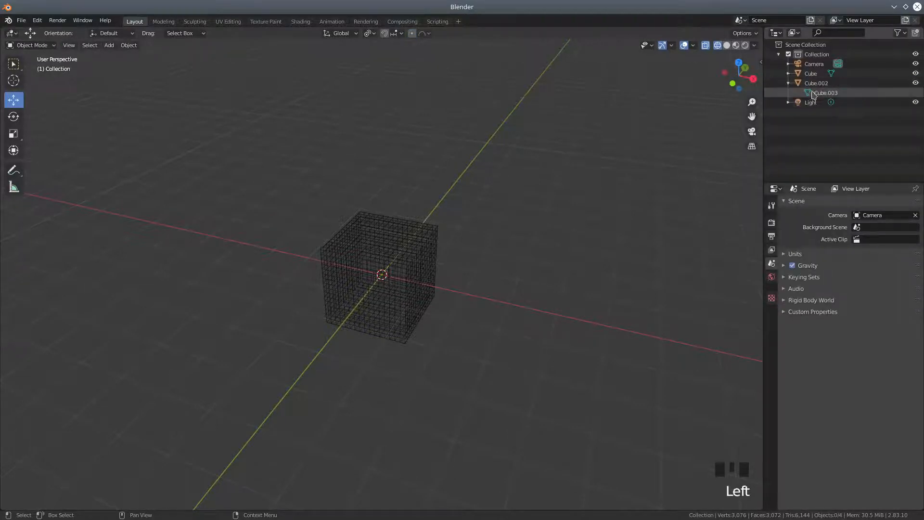
left_click(814, 94)
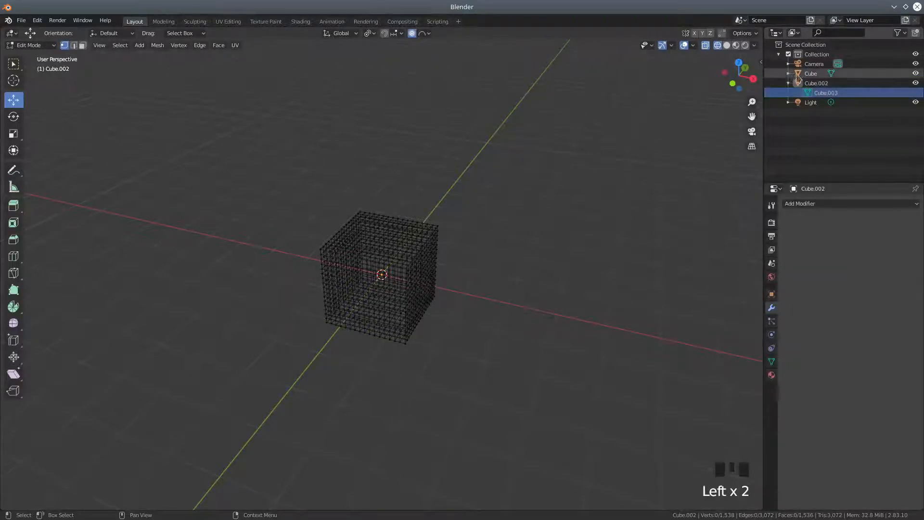
left_click(790, 74)
left_click(817, 84)
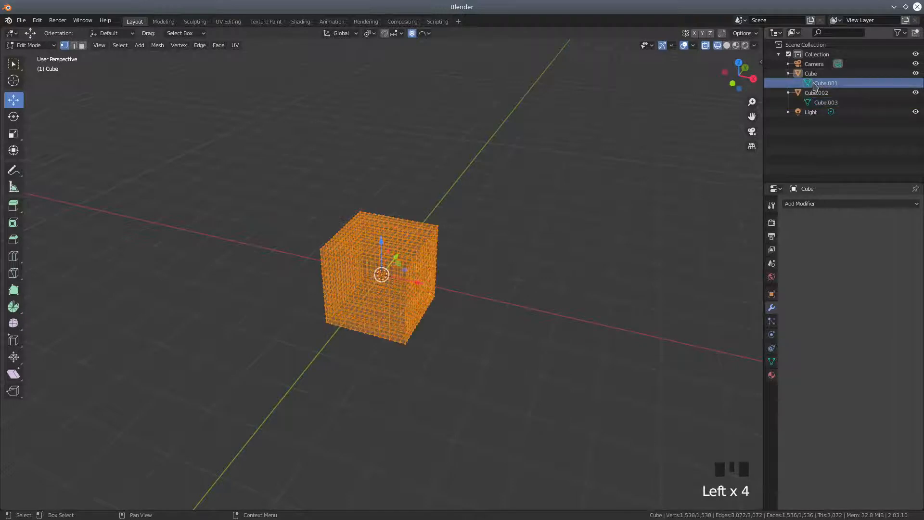
left_click(789, 74)
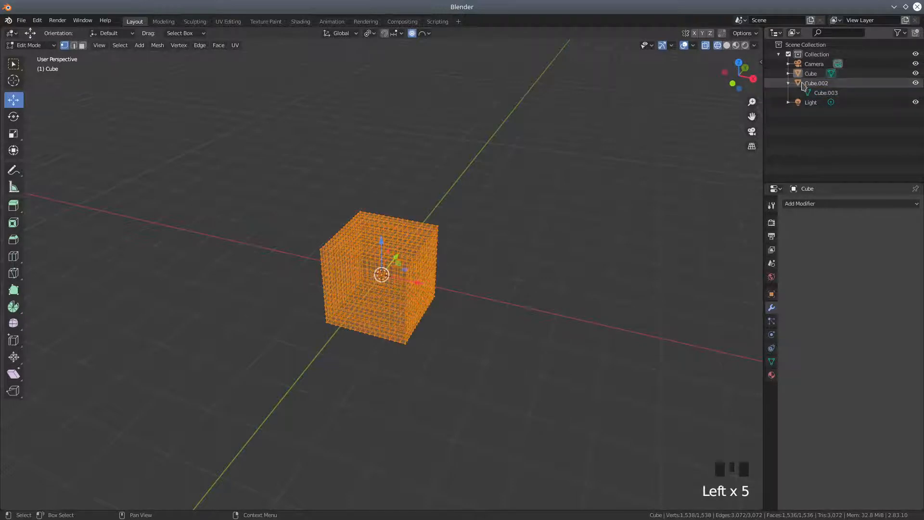
left_click(789, 83)
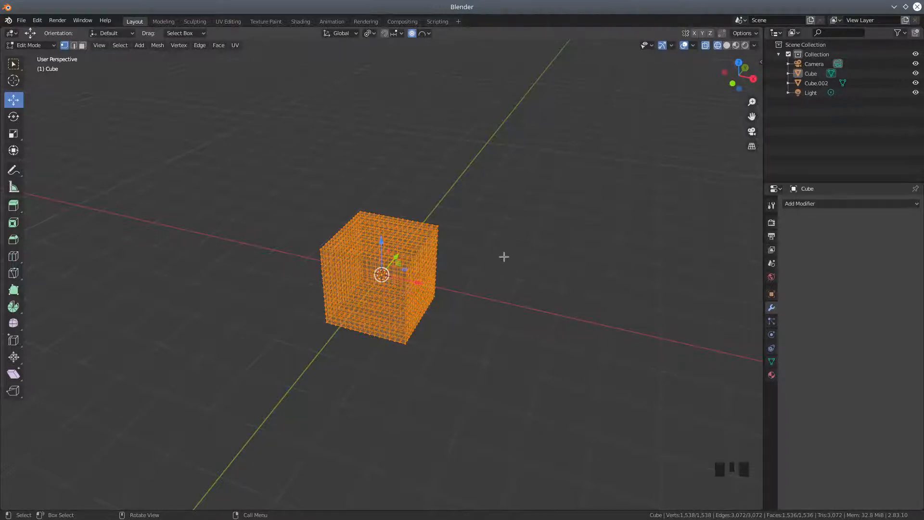
- Hide all the selected geometry of the original Cube, and return to Object Mode
left_click(816, 83)
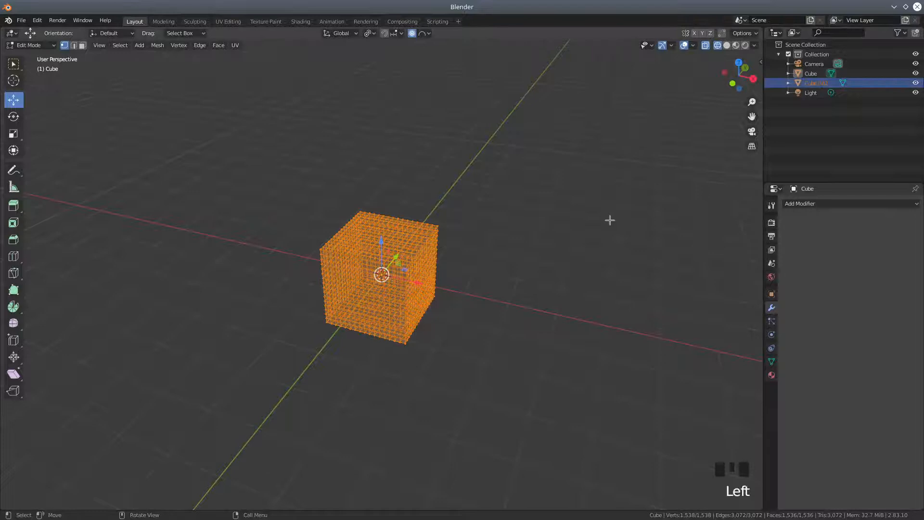
left_click(812, 73)
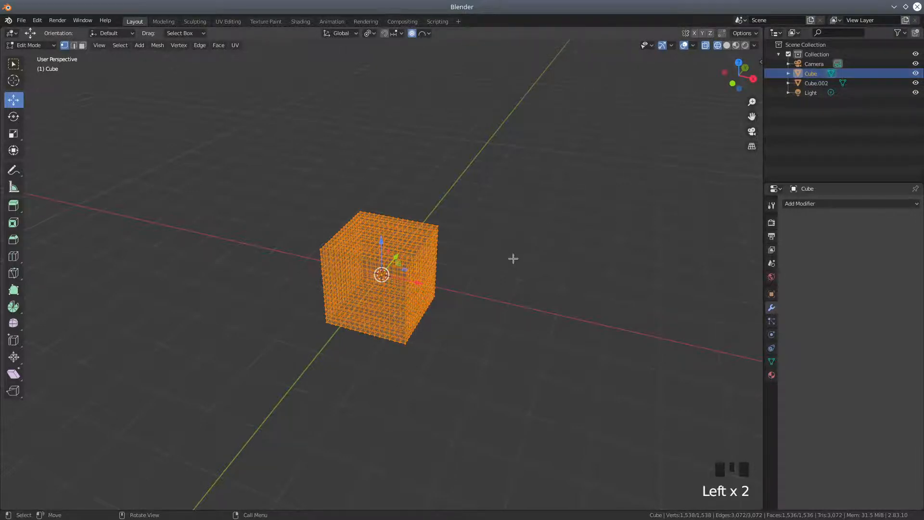
key("h")
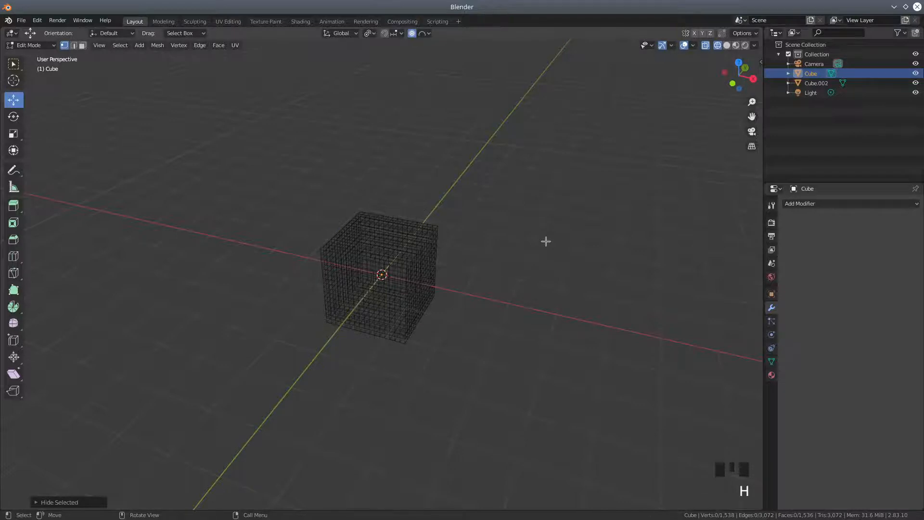
left_click(64, 46)
left_click(46, 47)
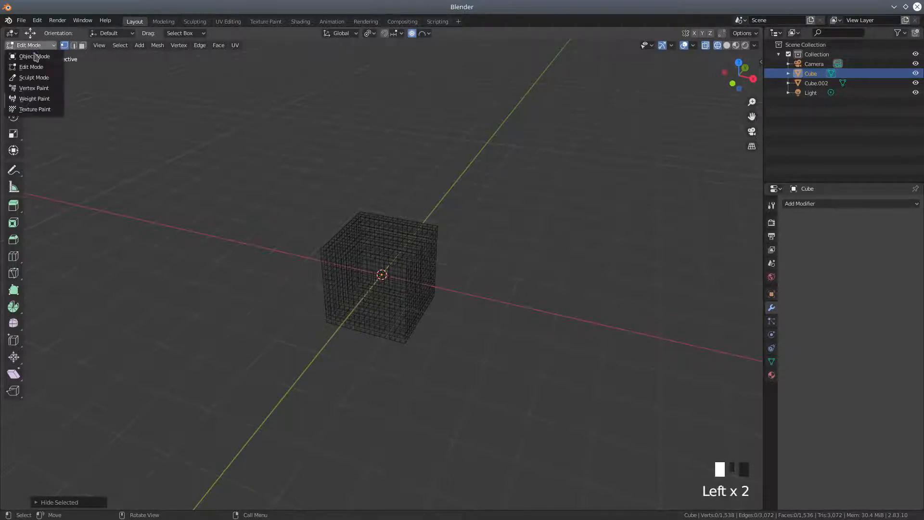
left_click(29, 56)
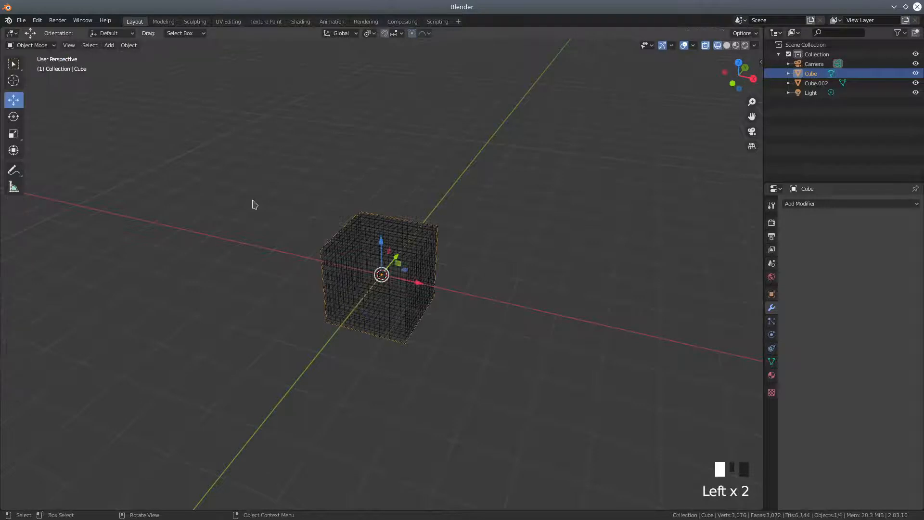
- Select the duplicate Cube.002 in the viewport and put it in Edit Mode
left_click(350, 251)
scroll(480, 269, "up", 1)
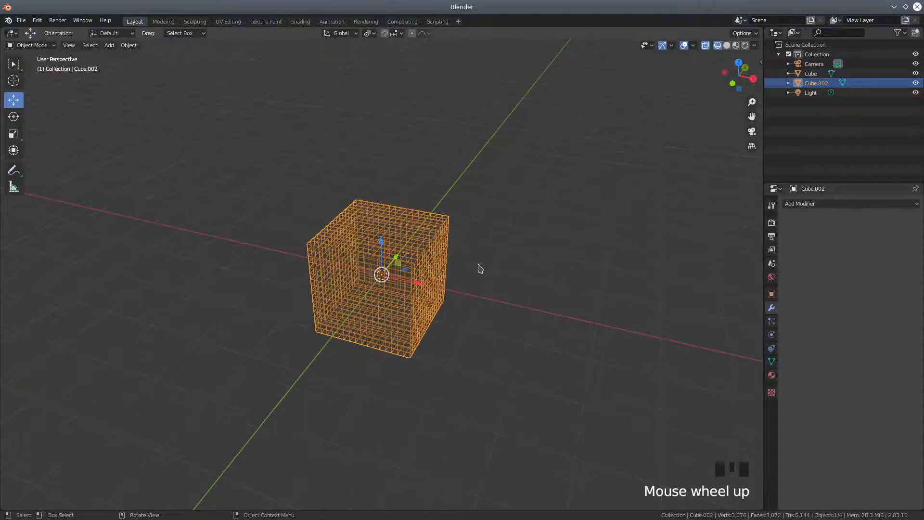
left_click(35, 46)
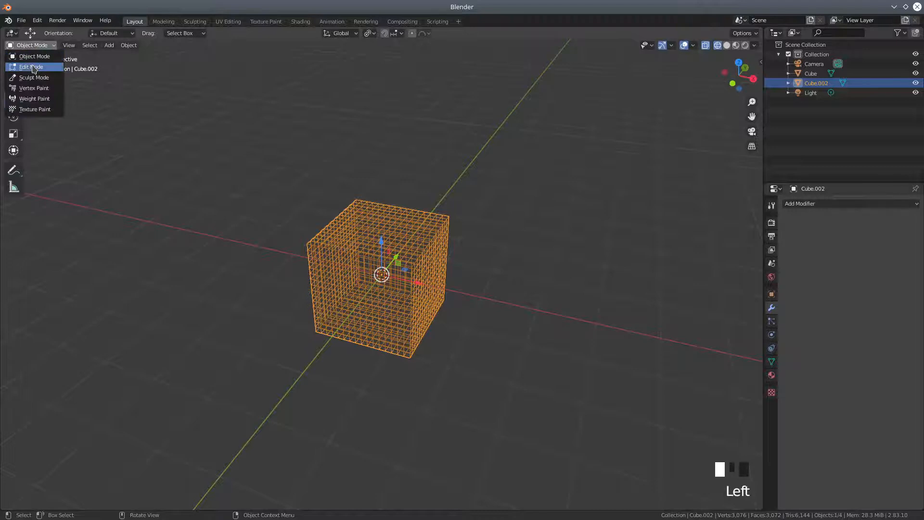
left_click(32, 67)
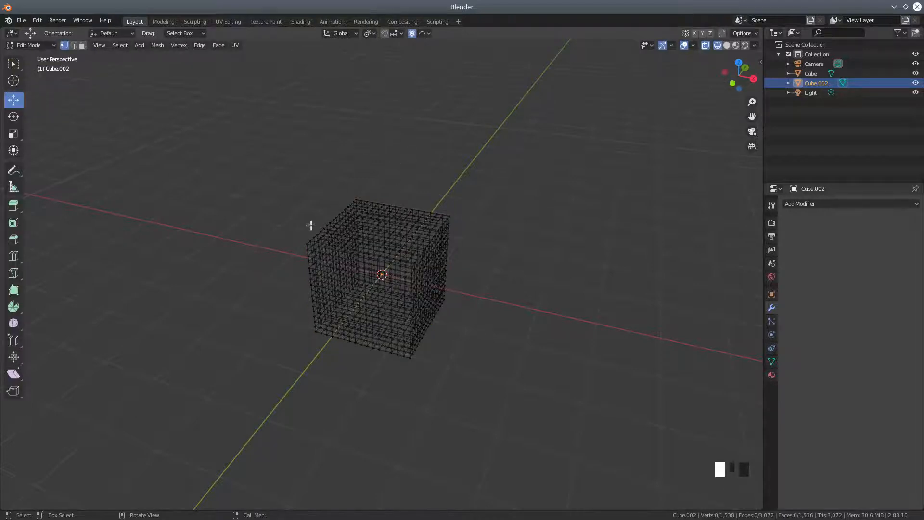
- Select the entire mesh of Cube.002 and scale it up so that it encloses the original cube
left_click(308, 244)
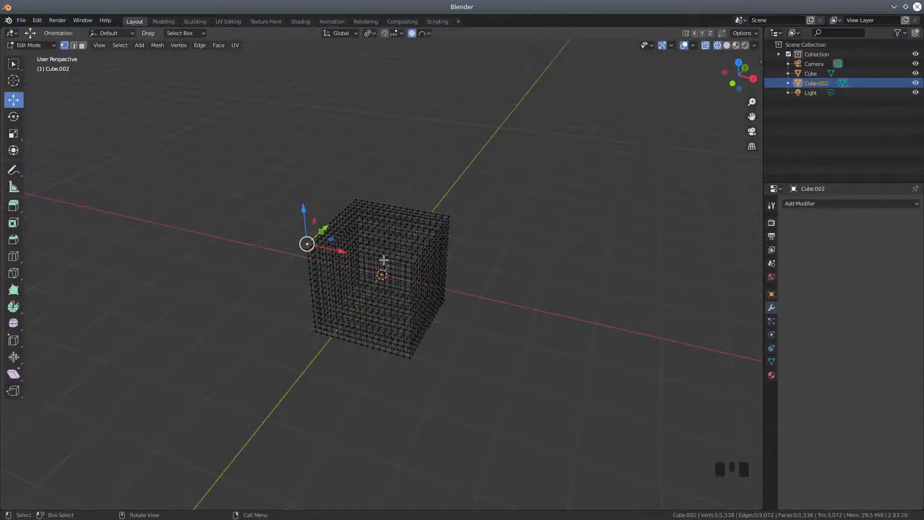
key("a")
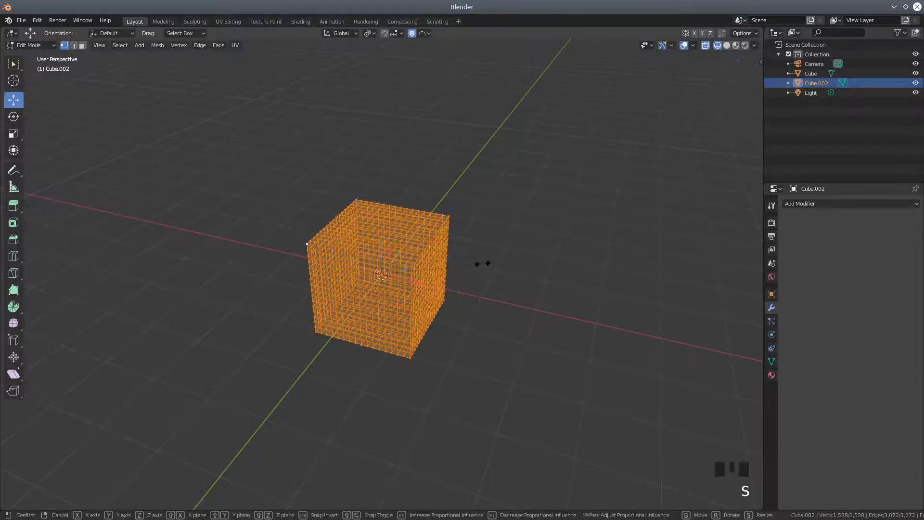
key("s")
left_click(559, 286)
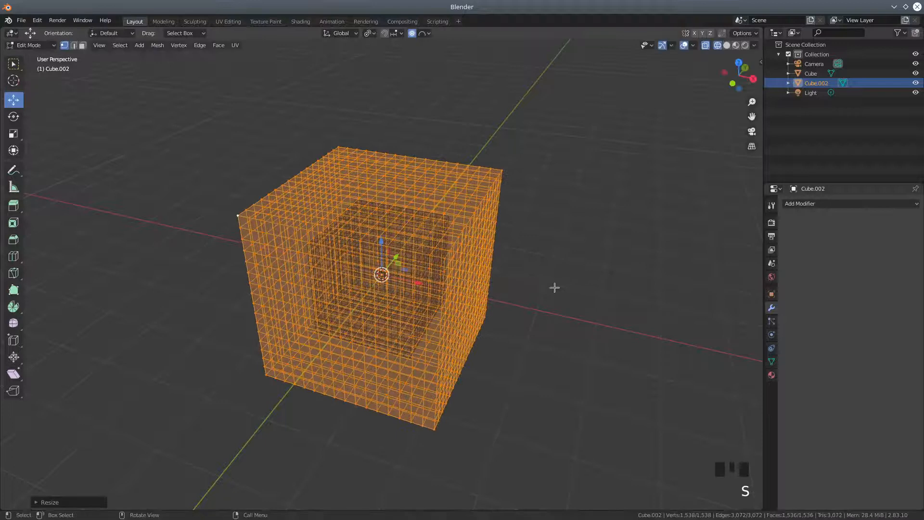
middle_click_drag(536, 288, 513, 285)
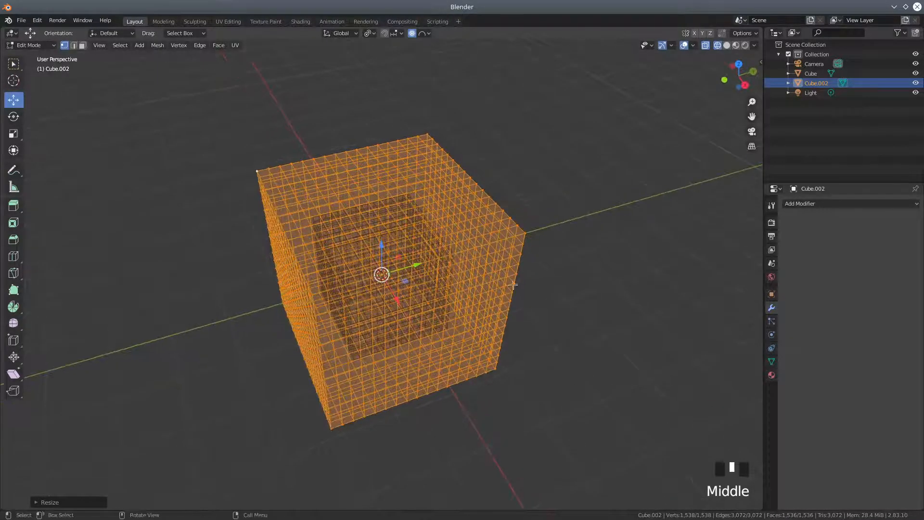
- Hide the original Cube so only the enlarged Cube.002 mesh remains in the viewport
left_click(915, 73)
mouse_move(381, 225)
middle_mouse_down()
mouse_move(399, 226)
mouse_move(387, 224)
mouse_move(394, 231)
middle_mouse_up()
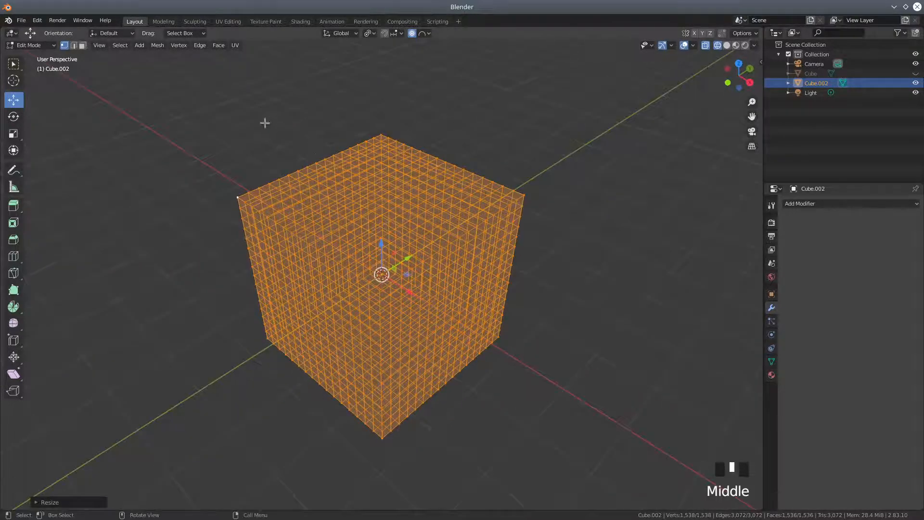
middle_click_drag(462, 275, 359, 270)
- Select the four upper corner vertices of the Cube.002 mesh
left_click(260, 249)
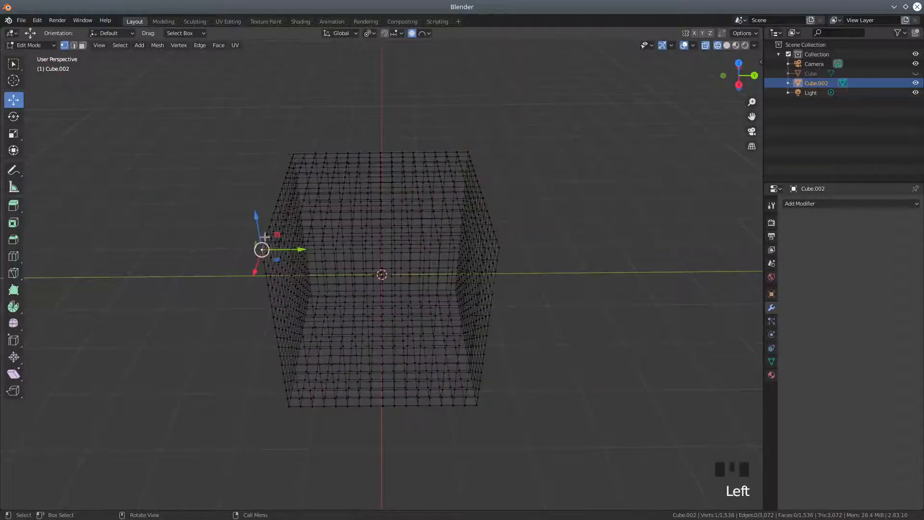
left_click(294, 154, "shift")
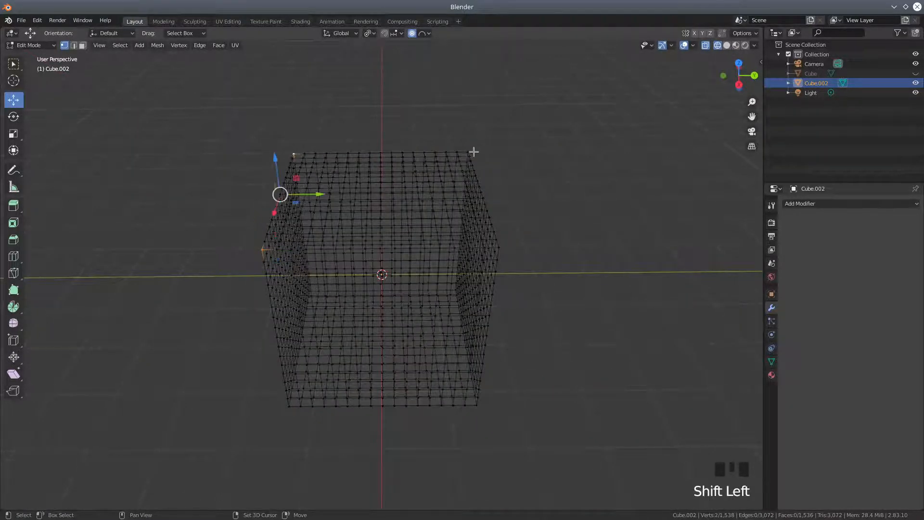
left_click(468, 153, "shift")
left_click(499, 249, "shift")
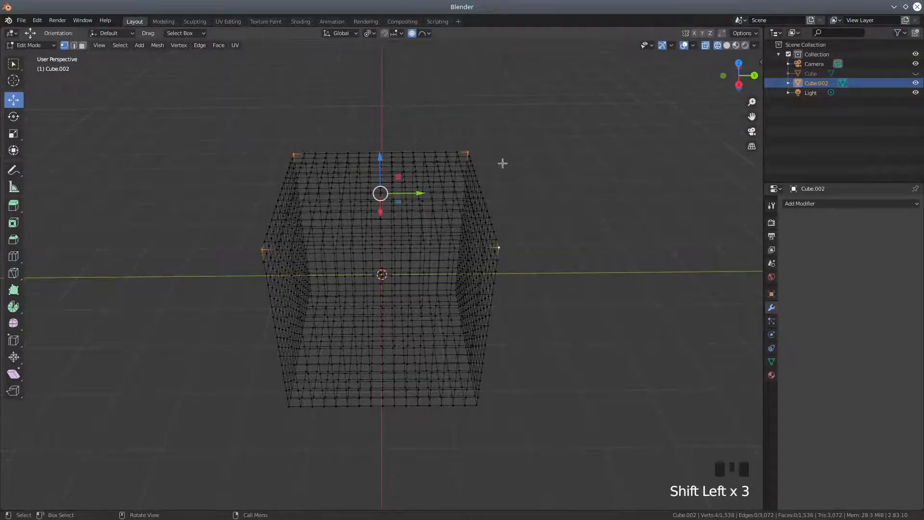
key("g")
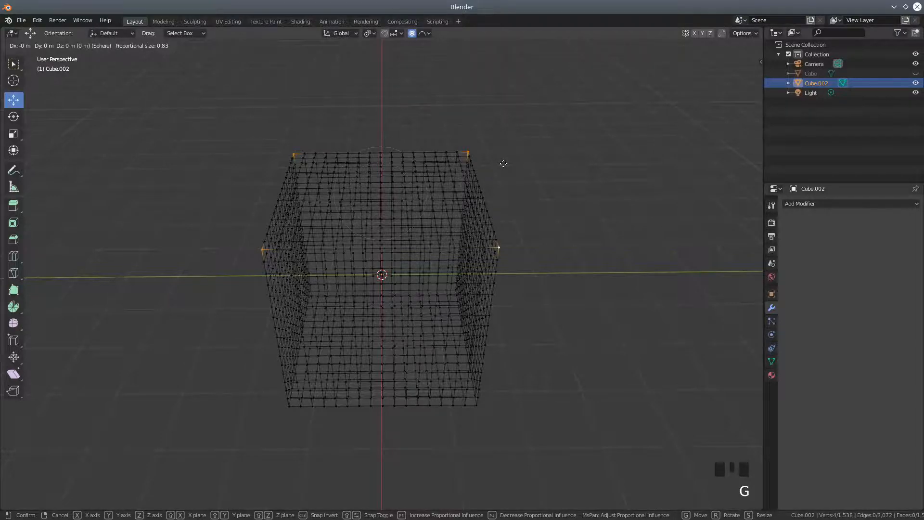
right_click(504, 163)
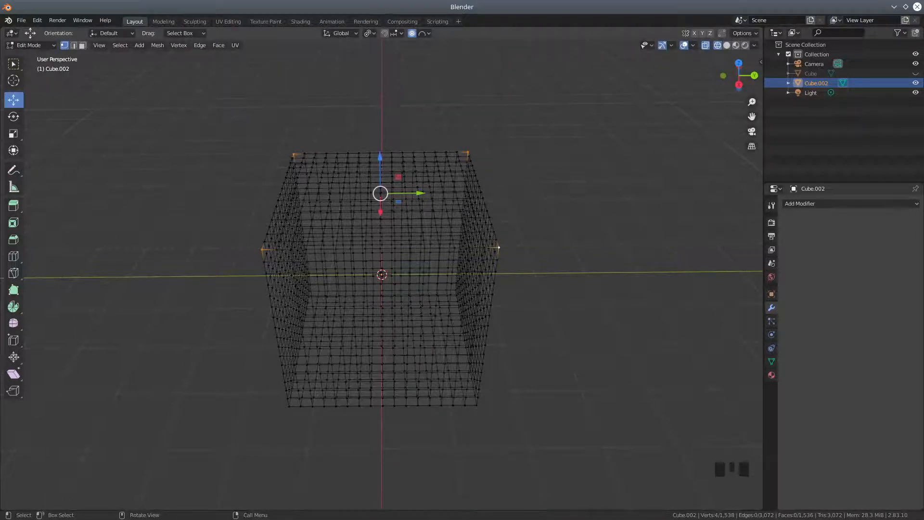
key("s")
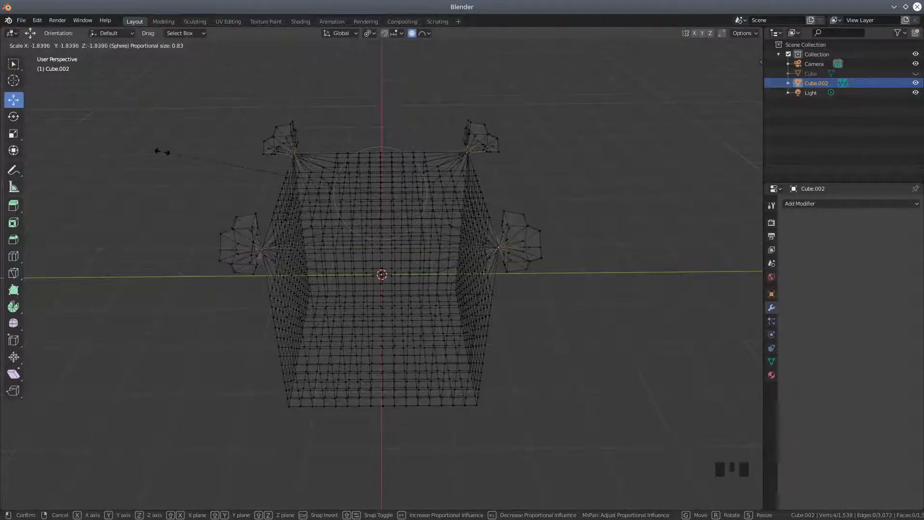
key("Escape")
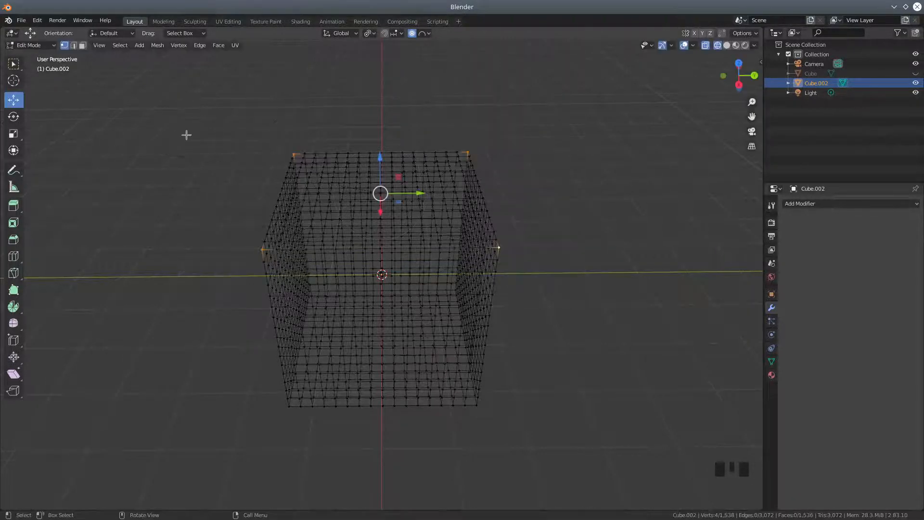
- Set the transform pivot point to Median Point and scale the four upper corners outward by about 2.12 with proportional editing
scroll(372, 172, "down", 1)
left_click(371, 32)
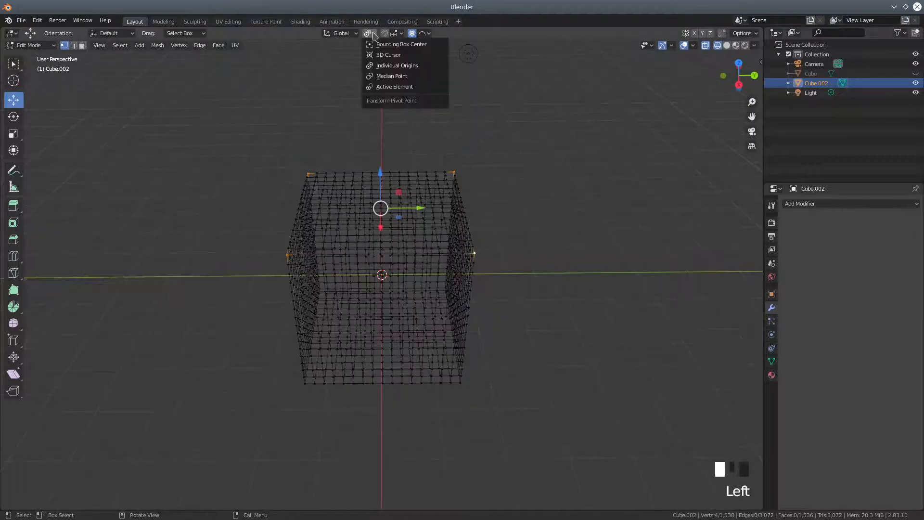
left_click(380, 76)
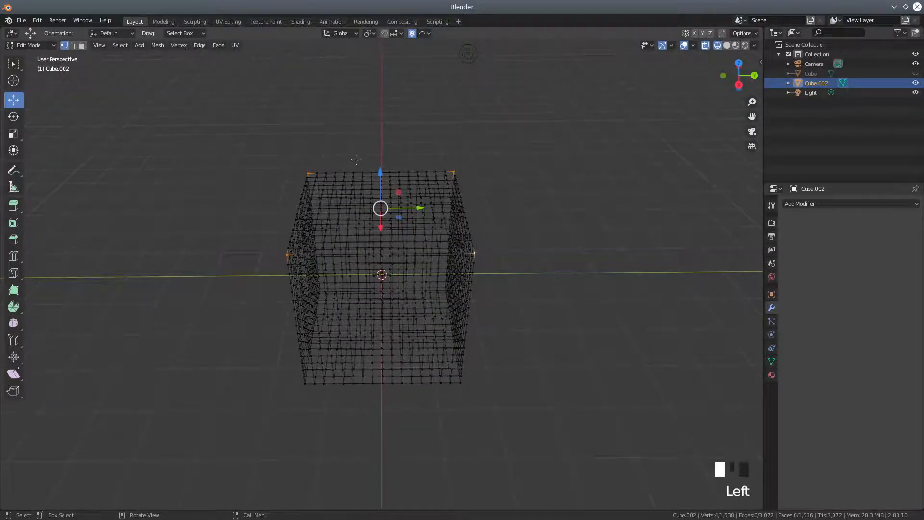
key("s")
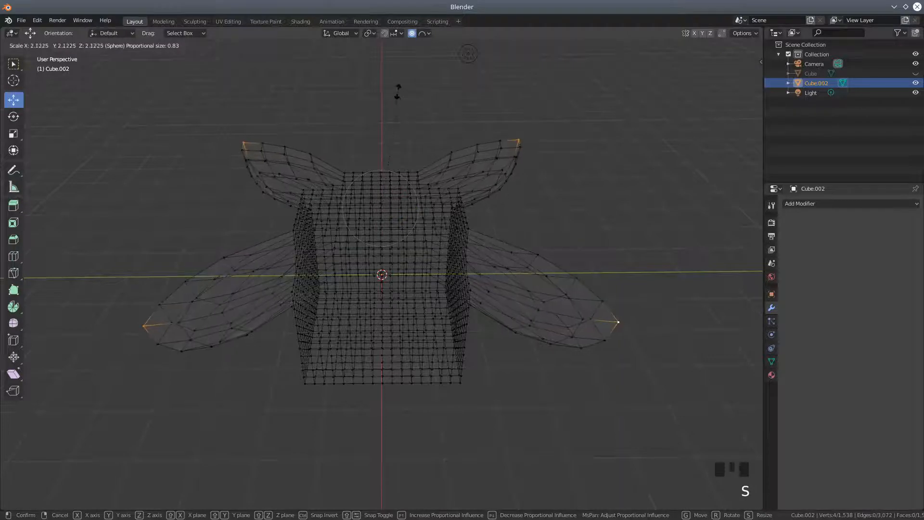
left_click(398, 92)
middle_click_drag(422, 333, 472, 328)
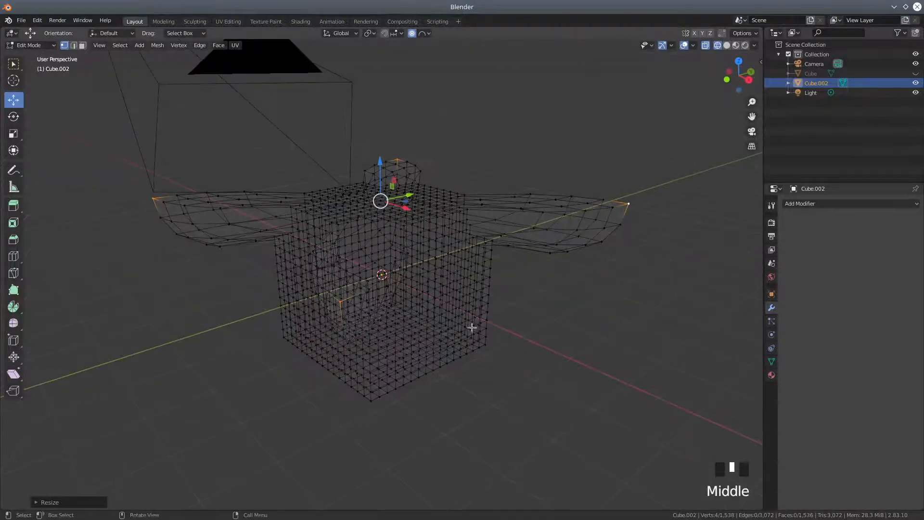
- Select four vertices spread across the cube's faces and scale them outward with proportional editing to form bulges
left_click(439, 299)
left_click(315, 320, "shift")
middle_click_drag(252, 314, 311, 334)
left_click(323, 320, "shift")
left_click(345, 207, "shift")
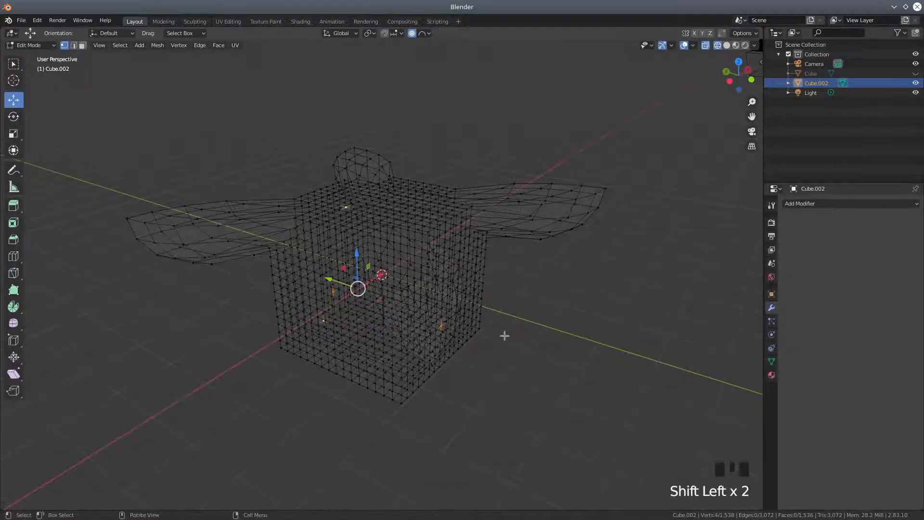
key("s")
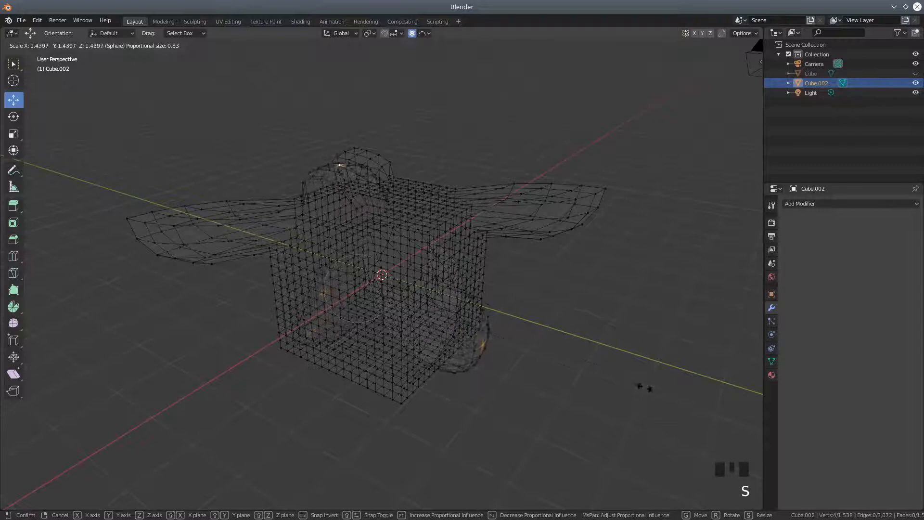
left_click(667, 408)
- Pull a vertex on the cube's lower edge downward, with the proportional editing size enlarged to about 2.59
middle_click_drag(350, 326, 319, 357)
left_click(362, 380)
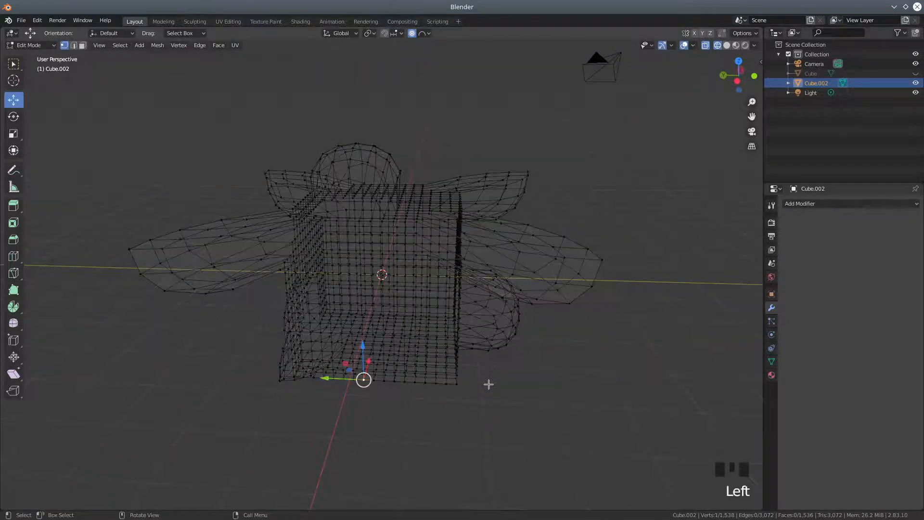
key("g")
scroll(489, 383, "down", 13)
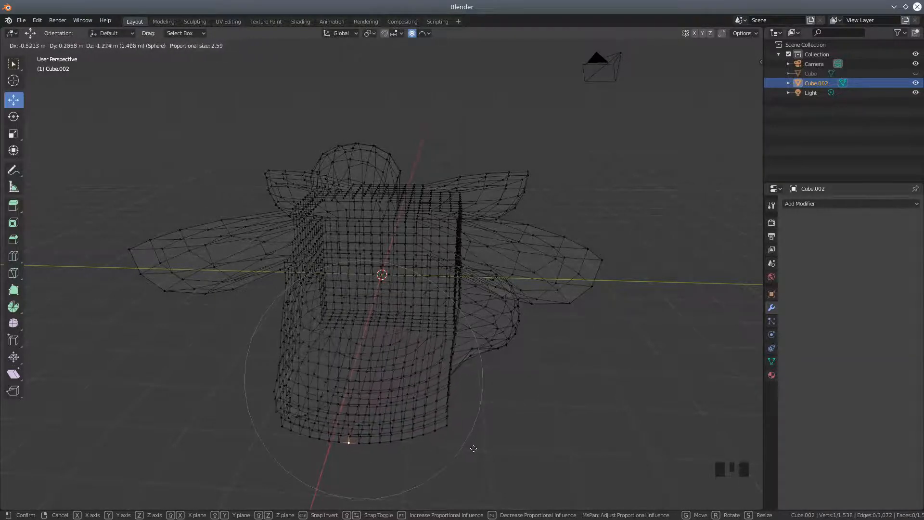
left_click(474, 442)
- Pull a vertex on the upper face of Cube.002 upward and sideways with proportional editing
left_click(413, 192)
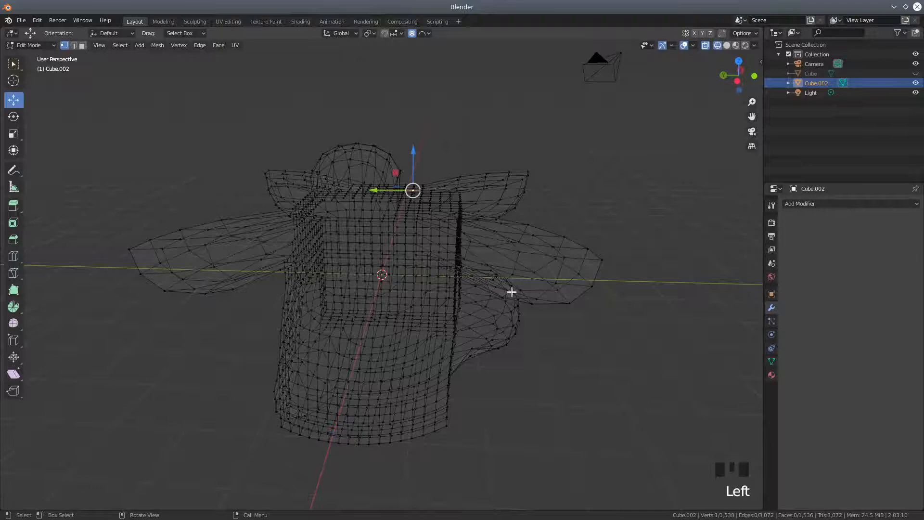
key("g")
left_click(543, 256)
middle_click_drag(390, 334, 441, 341)
- Drag out a vertex on the side of the Cube.002 mesh with proportional editing to deform that area
left_click(332, 295)
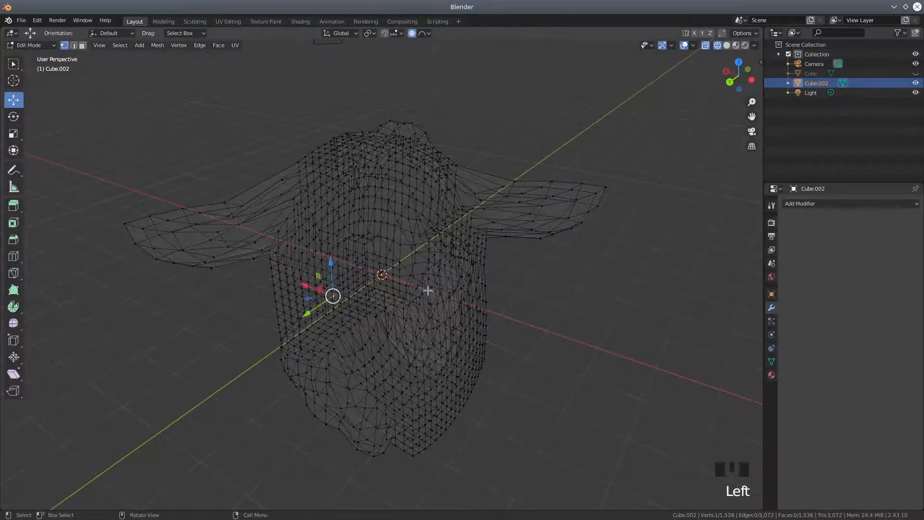
key("g")
left_click(352, 320)
middle_click_drag(523, 308, 405, 308)
- Move a vertex near the middle of the mesh outward and down, stretching the surface into a long snout
left_click(428, 256)
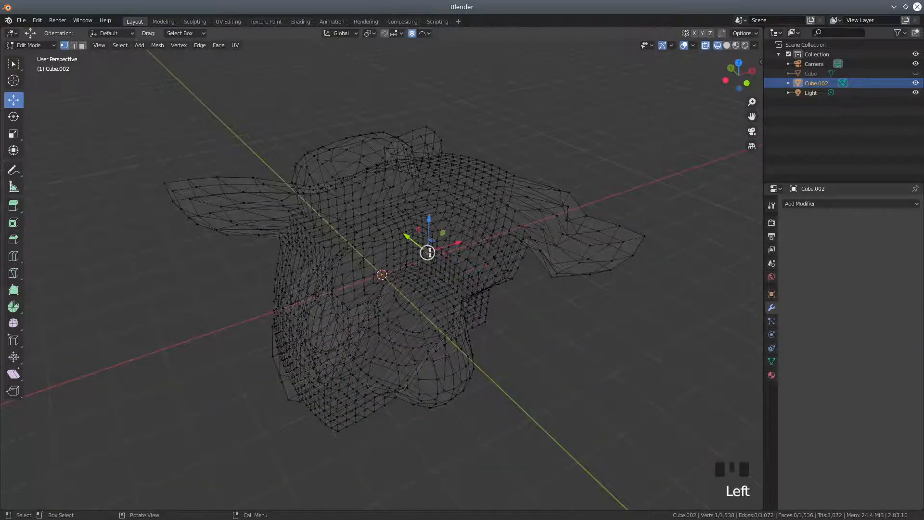
key("g")
left_click(551, 350)
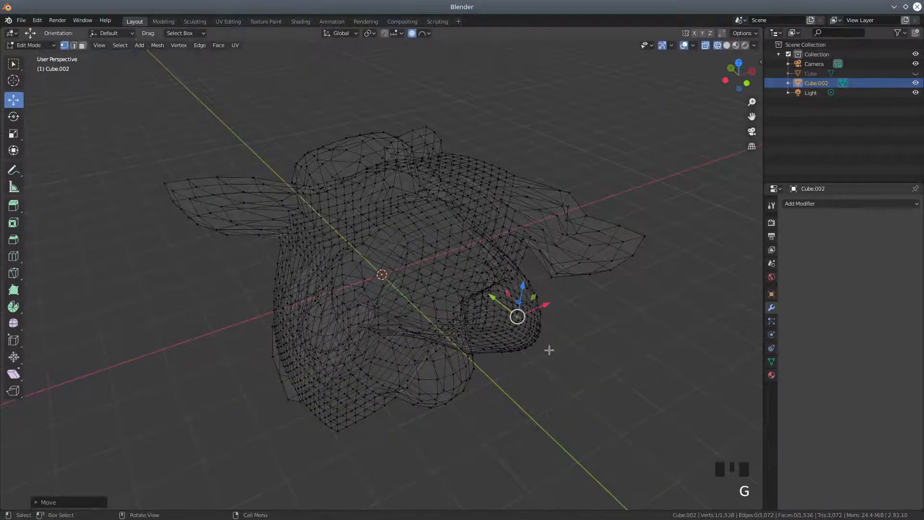
- Switch the viewport to solid shading and inspect the deformed mesh from several sides
left_click(727, 45)
mouse_move(642, 132)
middle_mouse_down()
mouse_move(619, 258)
mouse_move(626, 227)
mouse_move(610, 236)
middle_mouse_up()
scroll(445, 269, "down", 1)
middle_click_drag(394, 265, 328, 299)
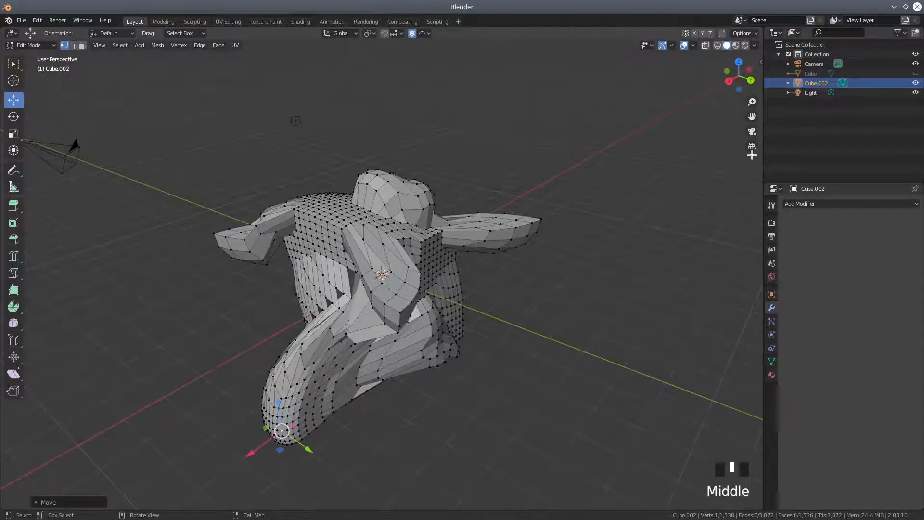
- Unhide the original Cube and set the viewport back to wireframe shading to expose it inside the deformed mesh
left_click(915, 73)
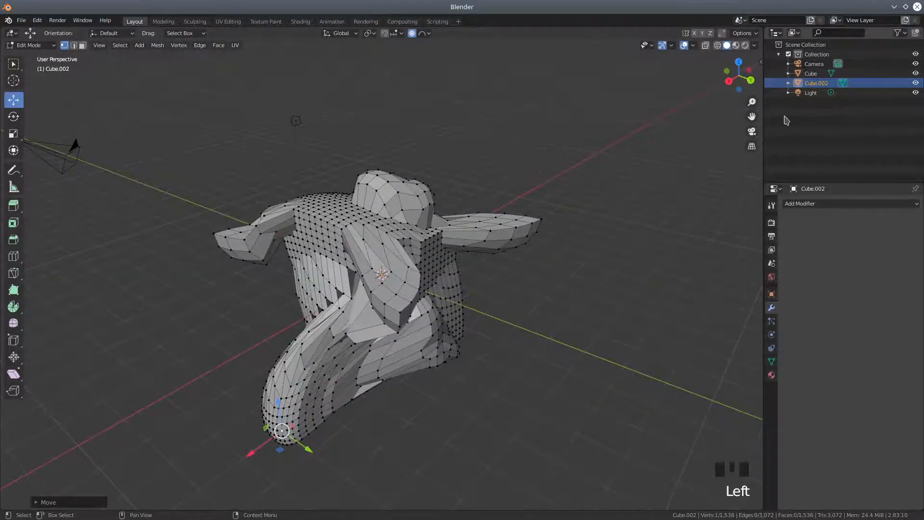
scroll(568, 265, "down", 2)
middle_click_drag(520, 262, 541, 271)
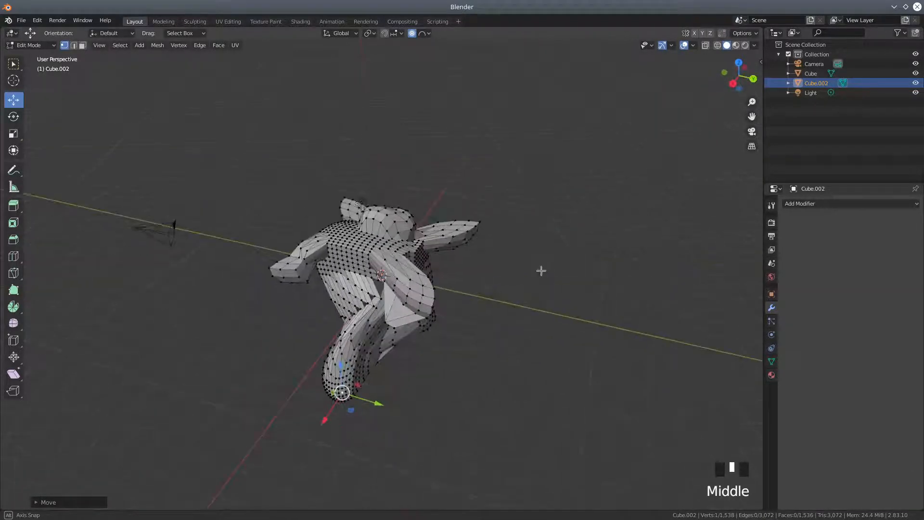
left_click(718, 46)
scroll(596, 216, "up", 6)
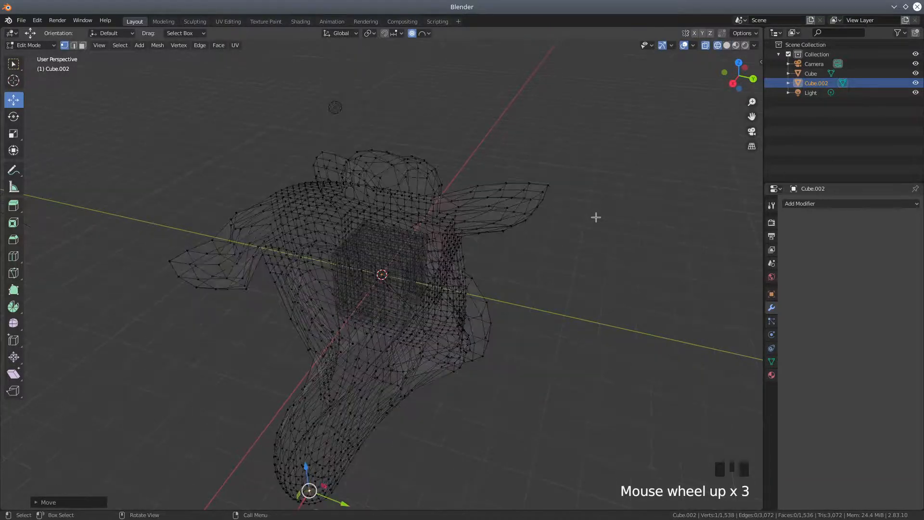
scroll(610, 216, "down", 1)
scroll(610, 216, "down", 4)
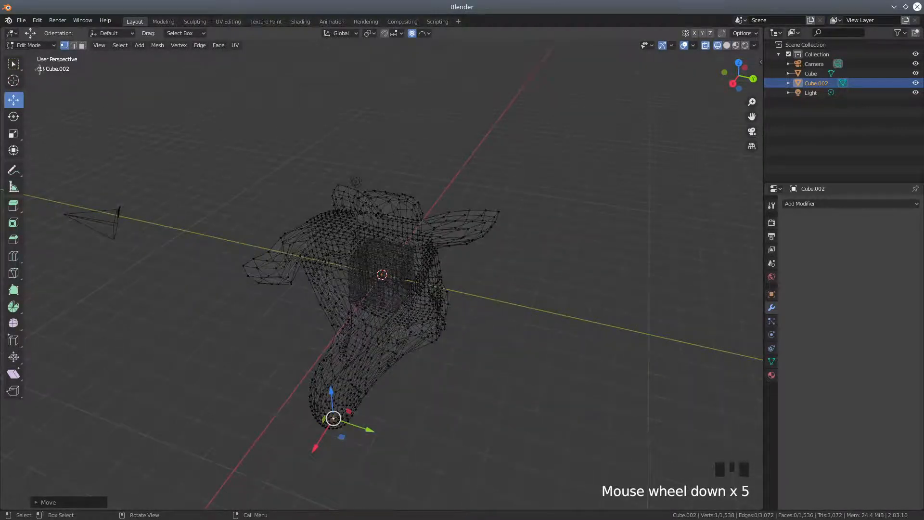
- Switch Cube.002 from Edit Mode to Object Mode
left_click(29, 45)
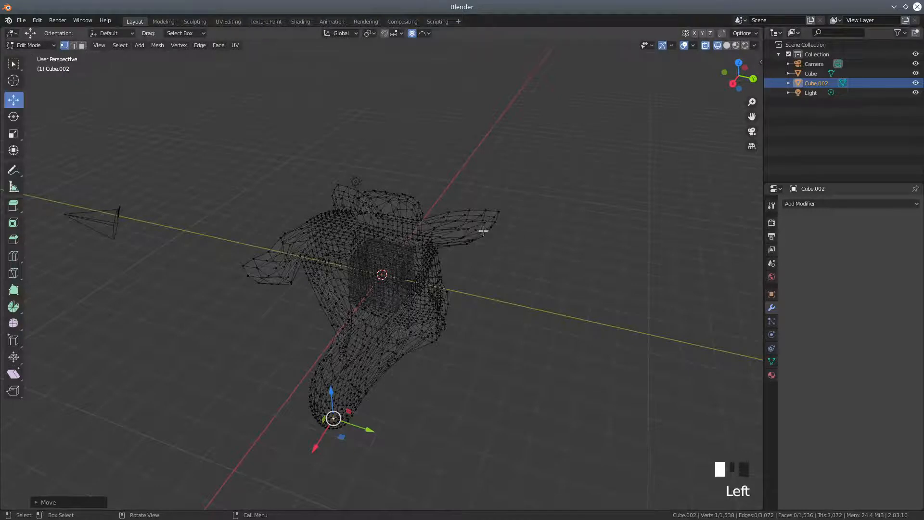
left_click(30, 45)
left_click(33, 56)
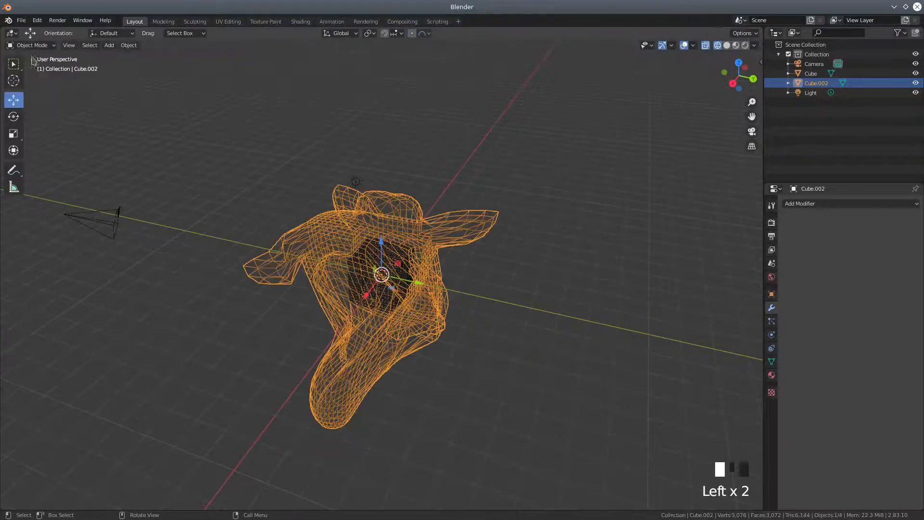
- Select the inner Cube and the deformed Cube.002 in turn to compare the two separate objects
left_click(357, 272)
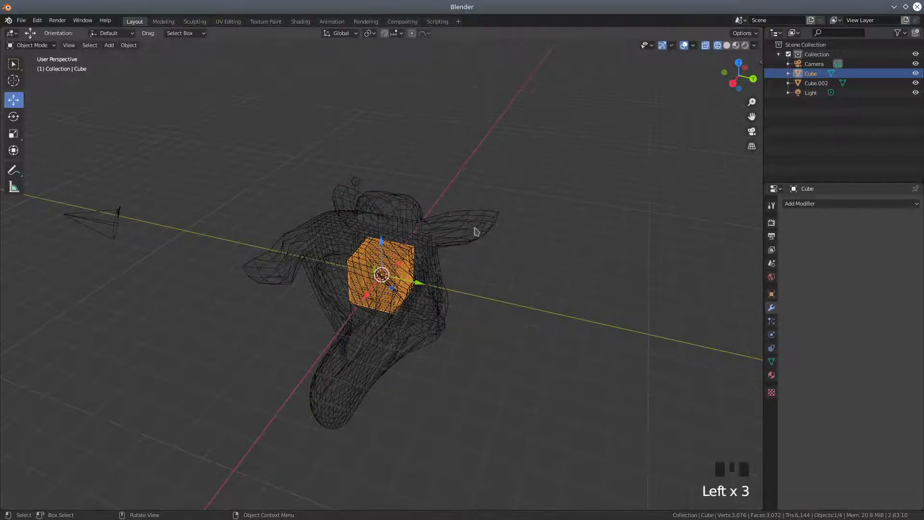
scroll(548, 285, "up", 2)
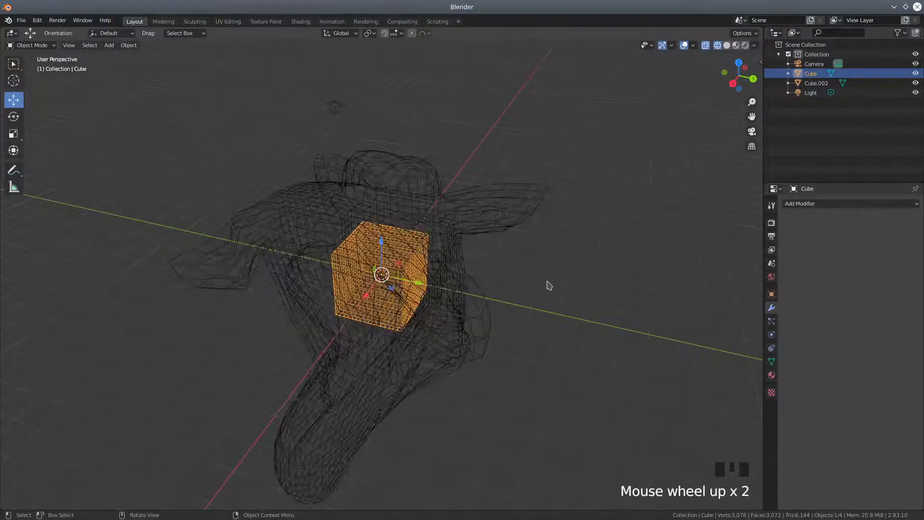
left_click(534, 210)
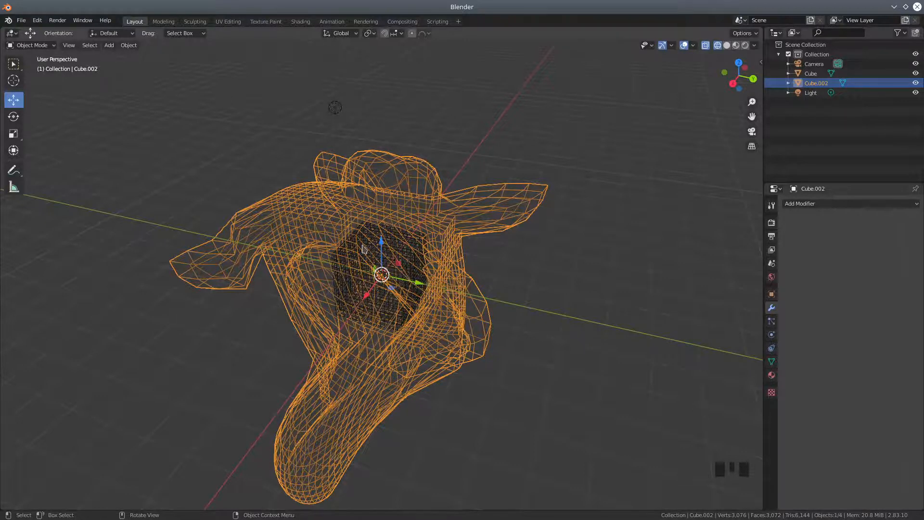
scroll(362, 249, "up", 2)
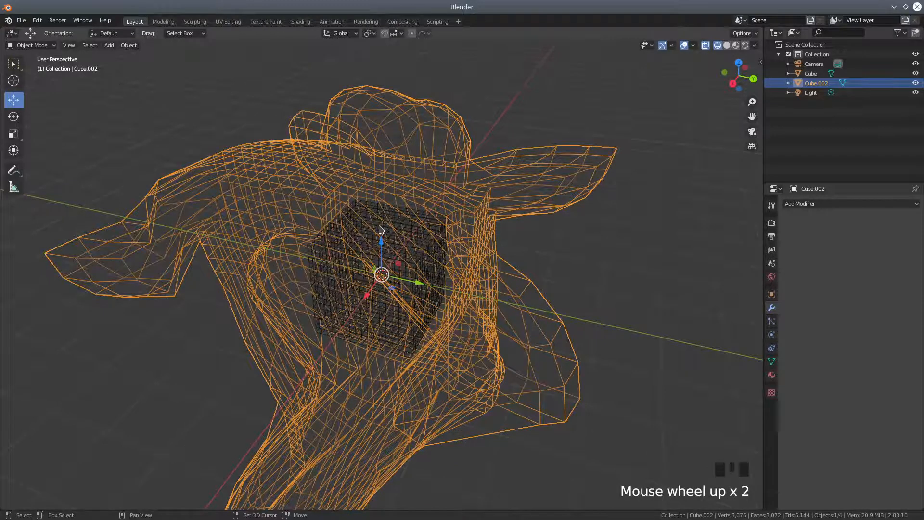
- Add the inner Cube to the selection as the active object and join Cube.002 into its shape keys with Join as Shapes
left_click(378, 229, "shift")
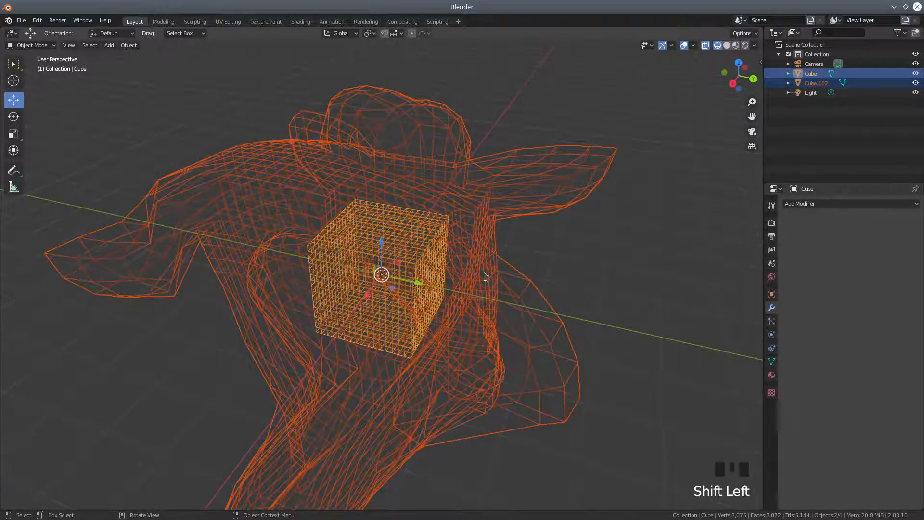
scroll(486, 276, "down", 2)
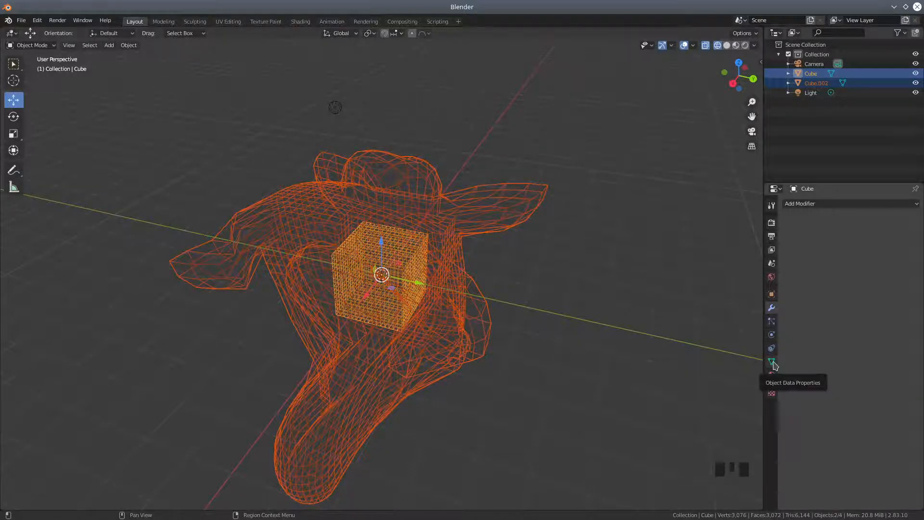
left_click(772, 362)
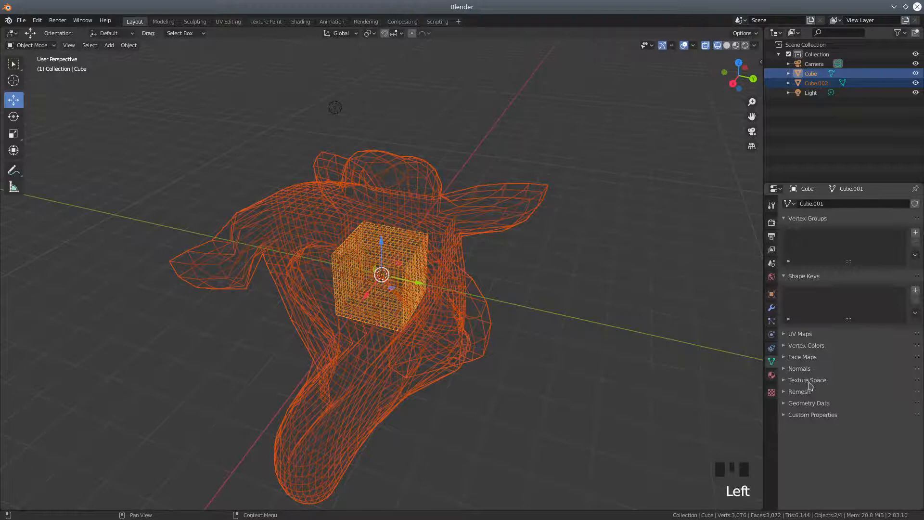
left_click(787, 278)
left_click(786, 220)
left_click(787, 232)
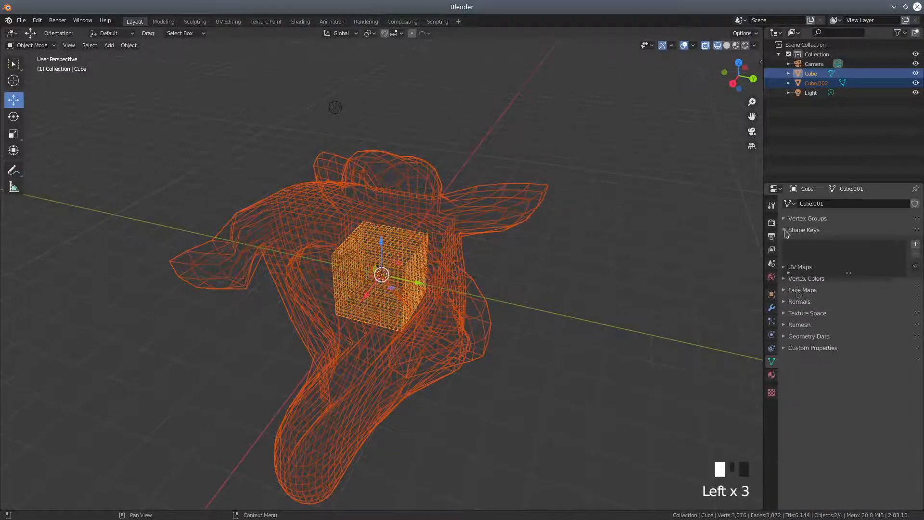
left_click(915, 267)
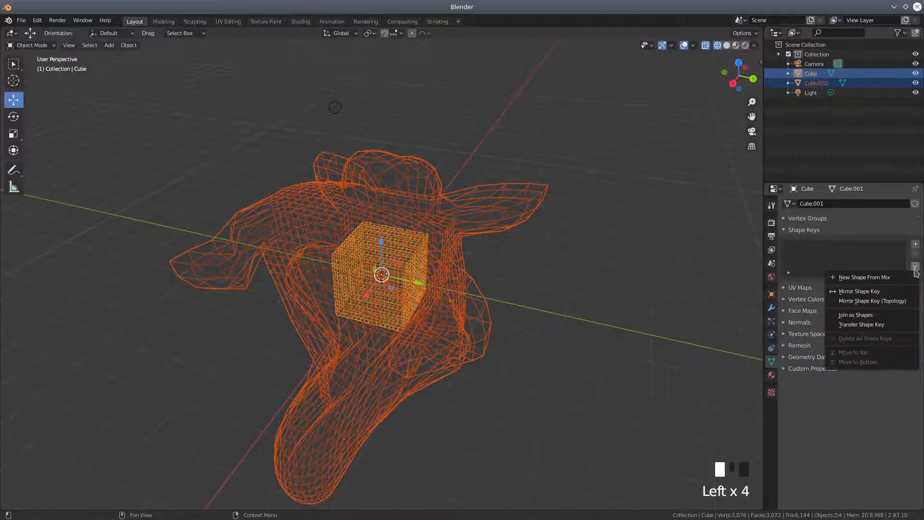
left_click(864, 318)
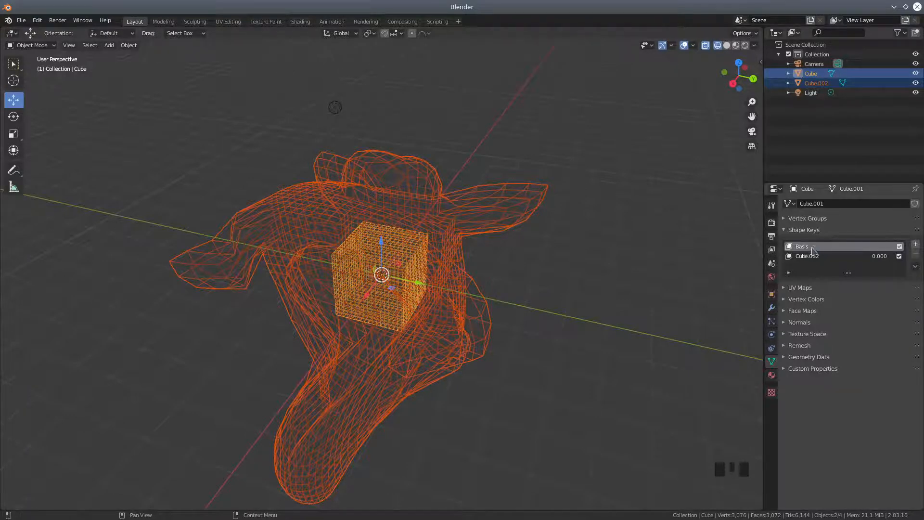
- Deselect both objects and view the settings of the Cube's Basis and Cube.002 shape keys in turn
left_click(714, 297)
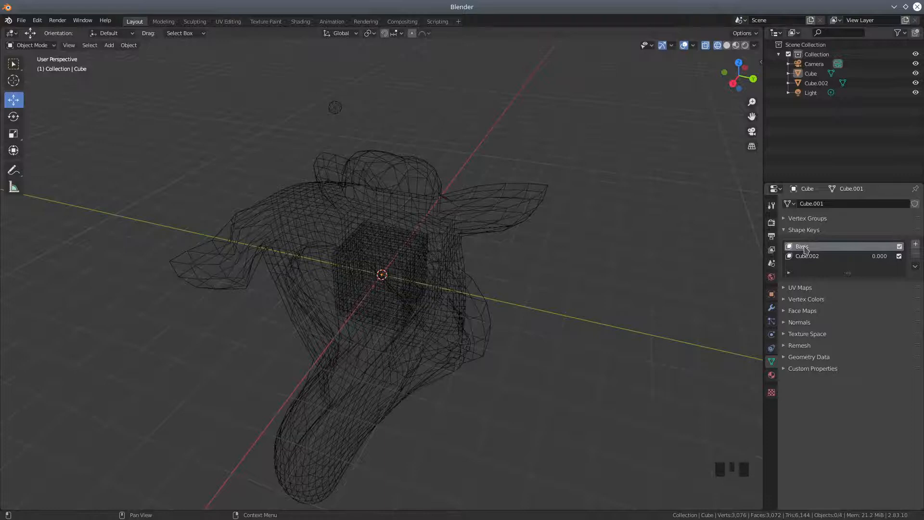
left_click(805, 248)
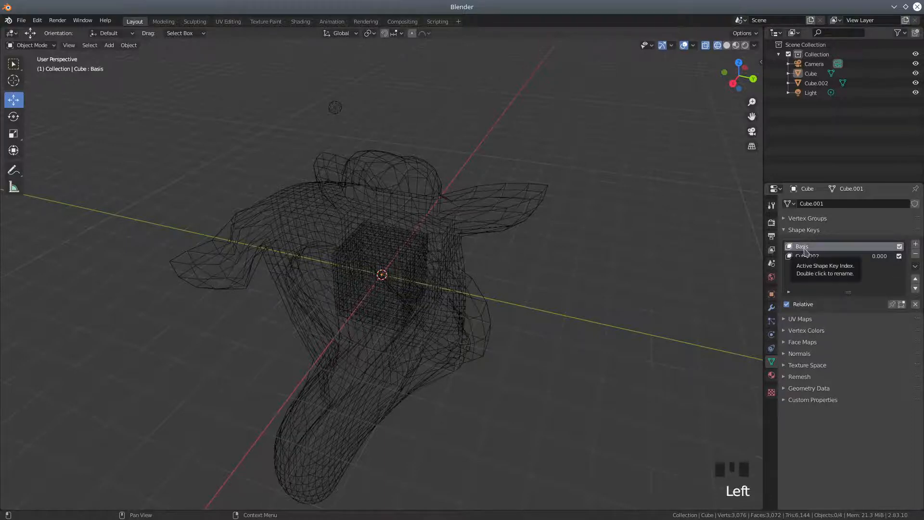
left_click(808, 259)
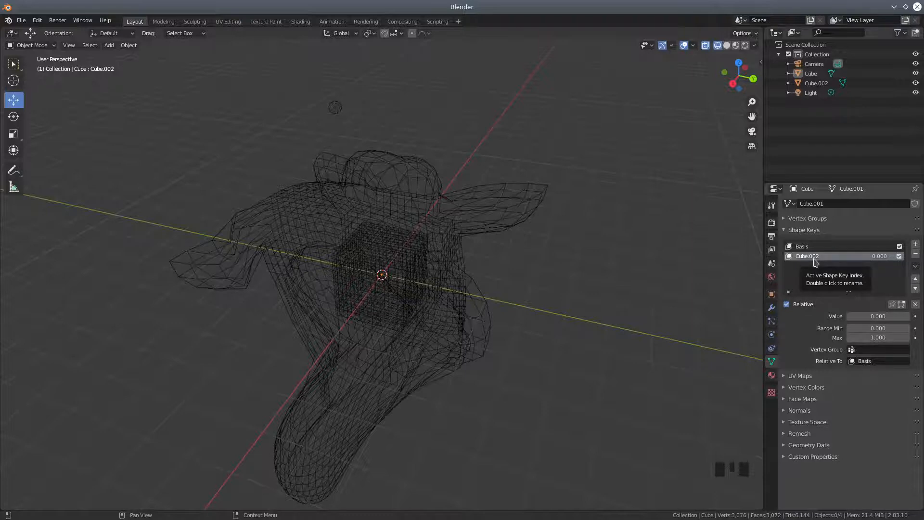
- Hide the deformed Cube.002 object and select the original Cube
left_click(508, 214)
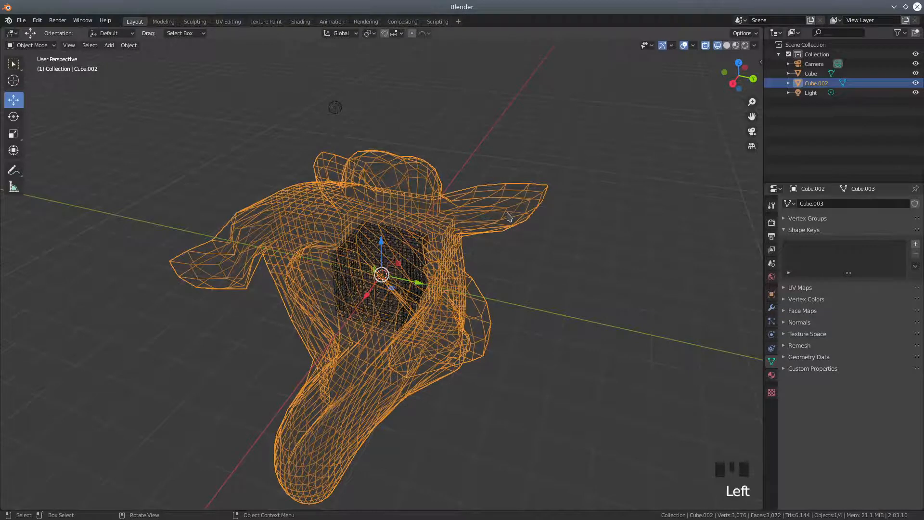
key("h")
left_click(394, 247)
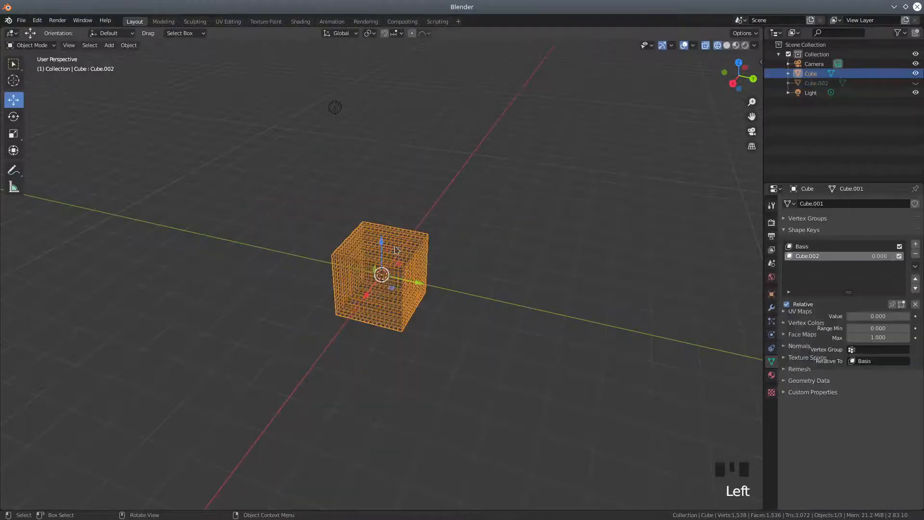
- Display the original Cube in solid viewport shading
middle_click_drag(513, 333, 553, 318)
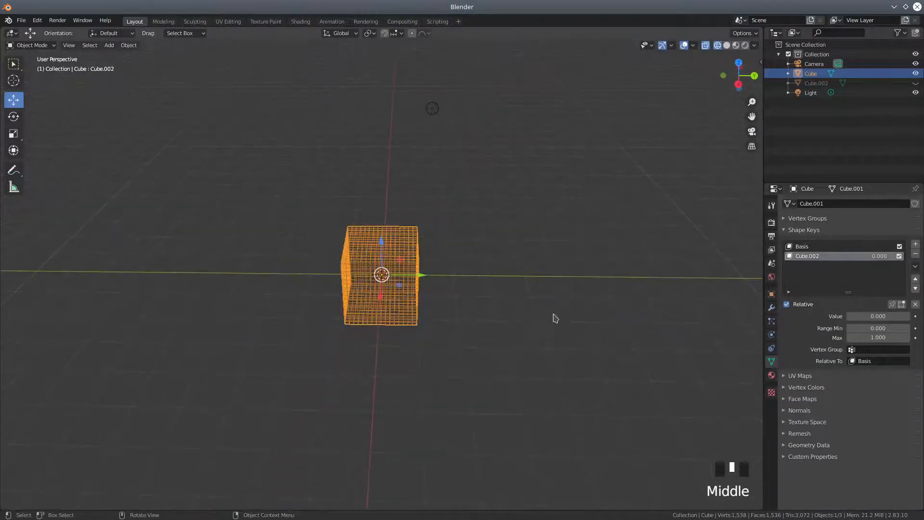
left_click(727, 45)
middle_click_drag(579, 268, 522, 262)
scroll(609, 283, "up", 1)
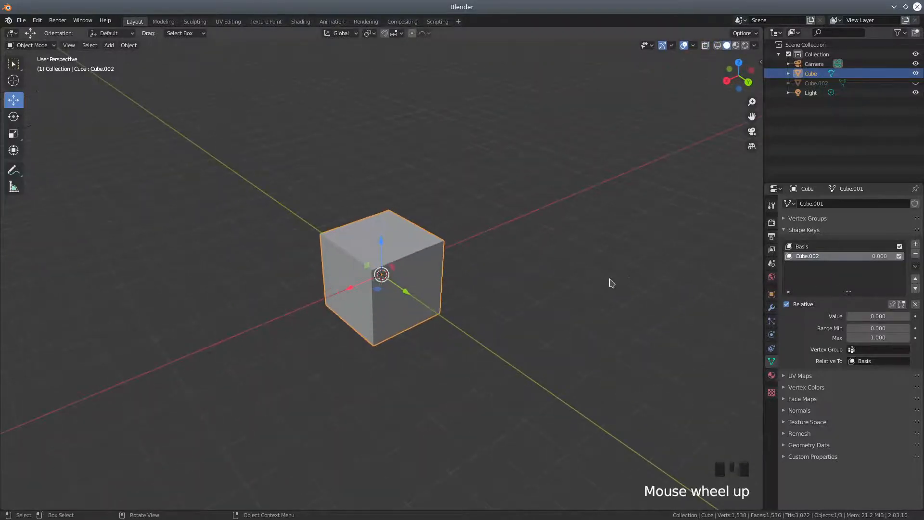
- Try the Cube.002 shape key at values 0.231 and 0.507, switching the key off and on again
left_click(827, 262)
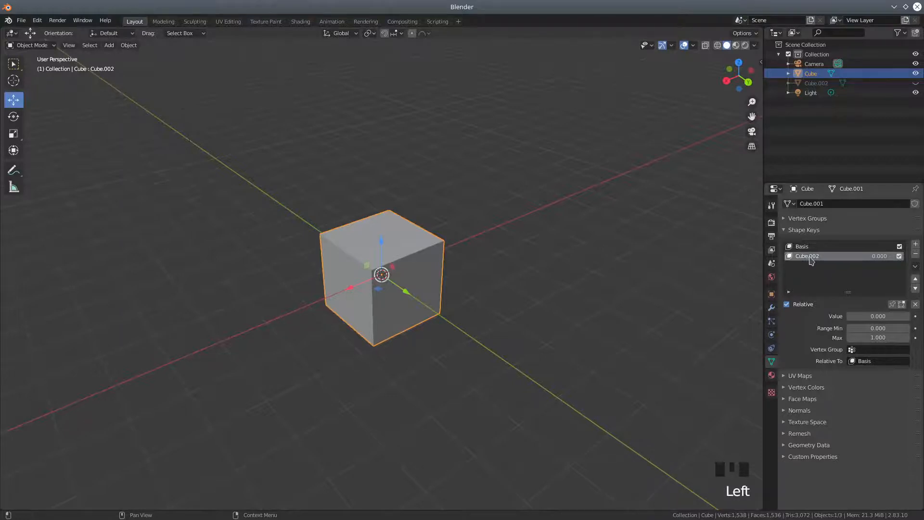
mouse_move(872, 321)
left_mouse_down()
mouse_move(920, 321)
mouse_move(886, 320)
left_mouse_up()
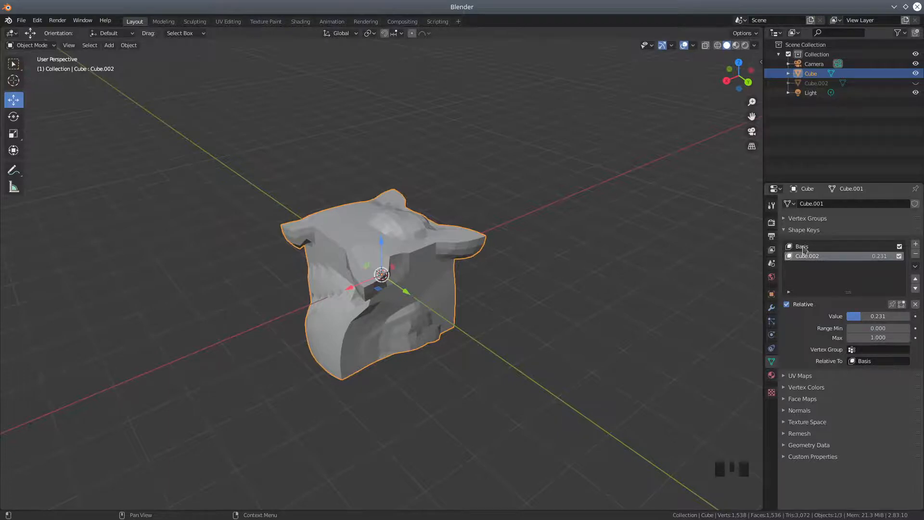
left_click(900, 257)
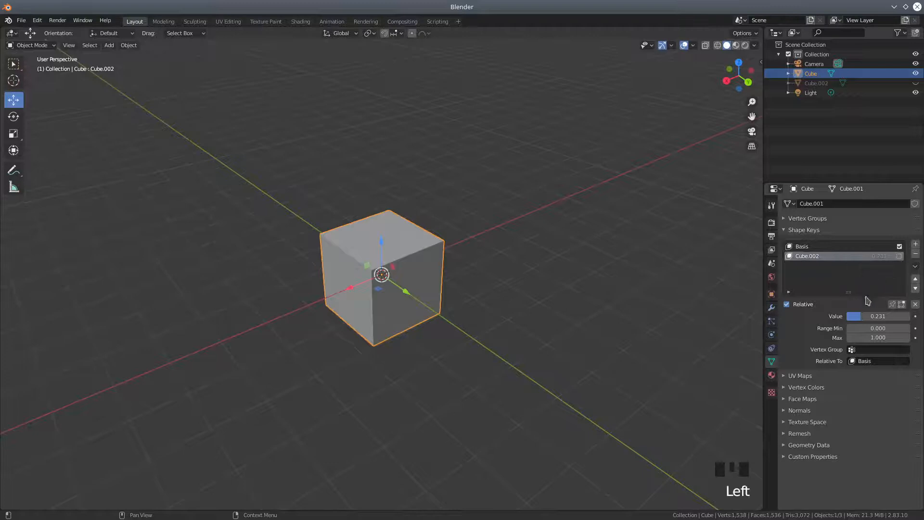
left_click_drag(866, 320, 895, 316)
left_click(900, 256)
- Switch off the Basis shape key, reset the Cube.002 key's value to 0.000, and switch Basis on again
left_click(900, 246)
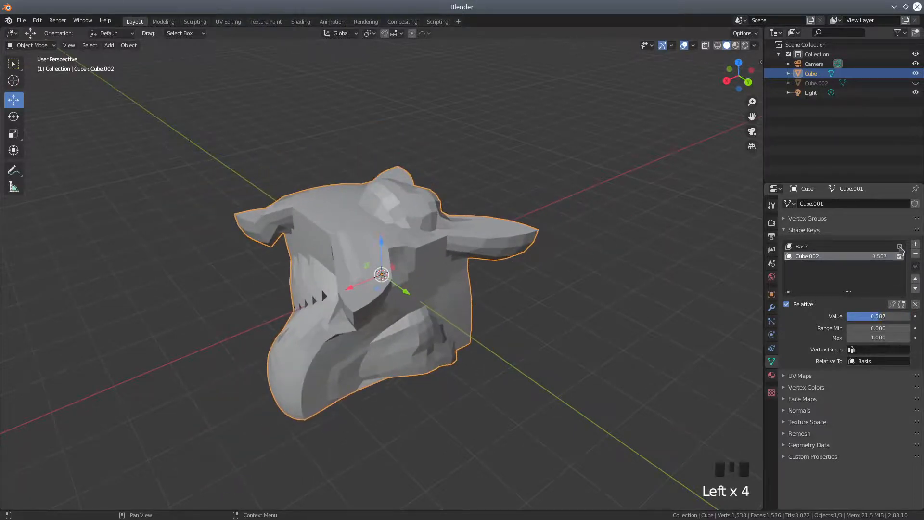
left_click_drag(889, 316, 850, 317)
left_click(899, 246)
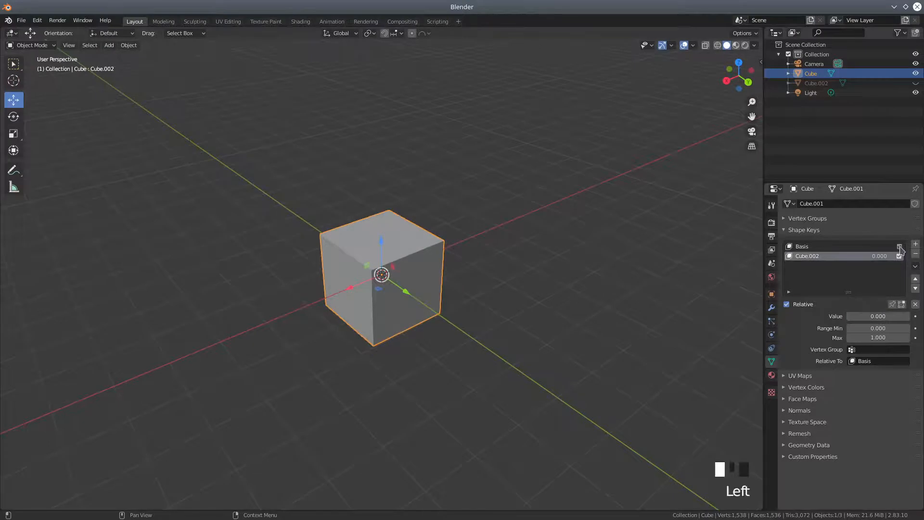
- Apply Shade Smooth to the Cube with its Cube.002 shape key at 0.187, and raise the key's value to 0.806
scroll(618, 289, "down", 2)
middle_click_drag(611, 282, 642, 285)
mouse_move(871, 319)
left_mouse_down()
mouse_move(921, 318)
mouse_move(880, 319)
left_mouse_up()
left_click(129, 45)
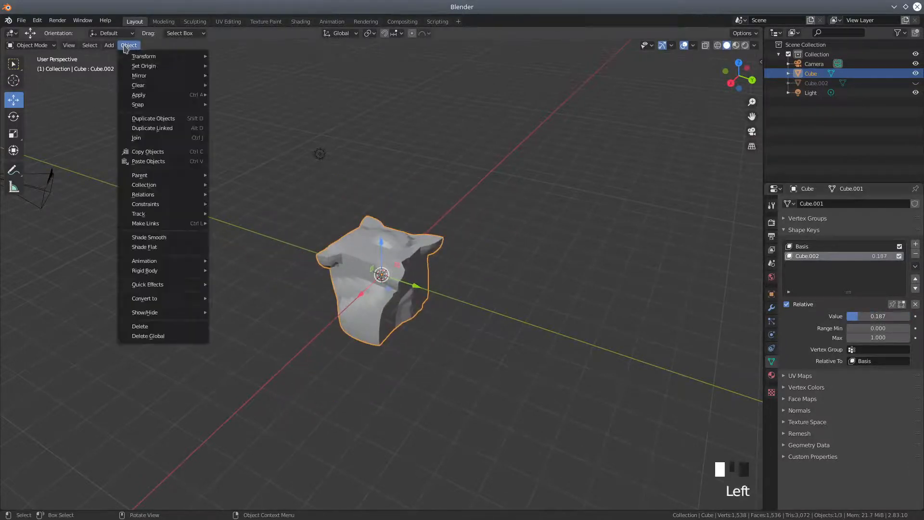
left_click(180, 238)
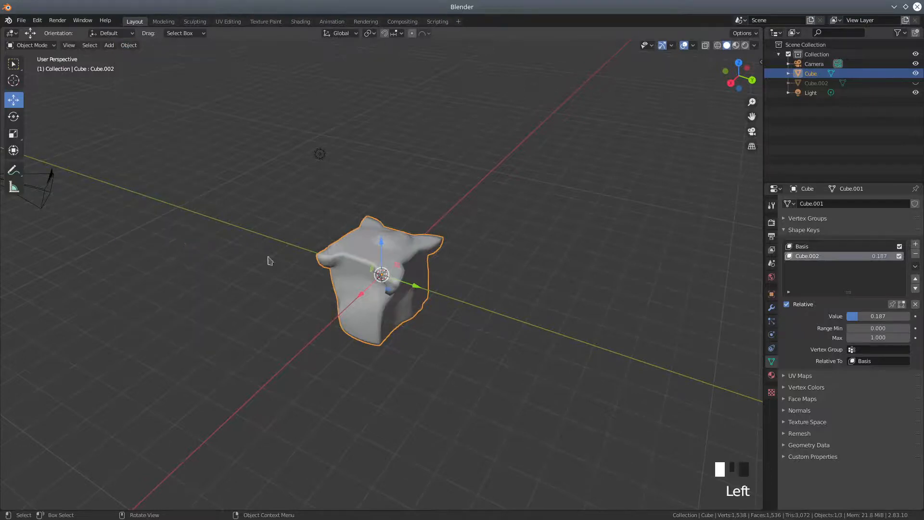
left_click_drag(872, 316, 899, 317)
- Inspect the smooth-shaded, shape-keyed Cube from several sides and distances
middle_click_drag(483, 285, 590, 305)
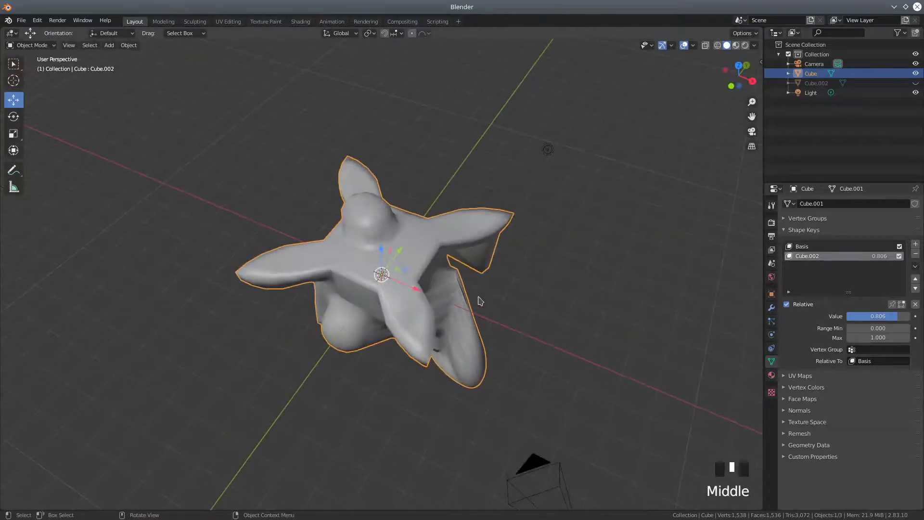
scroll(472, 299, "up", 3)
middle_click_drag(475, 289, 444, 266)
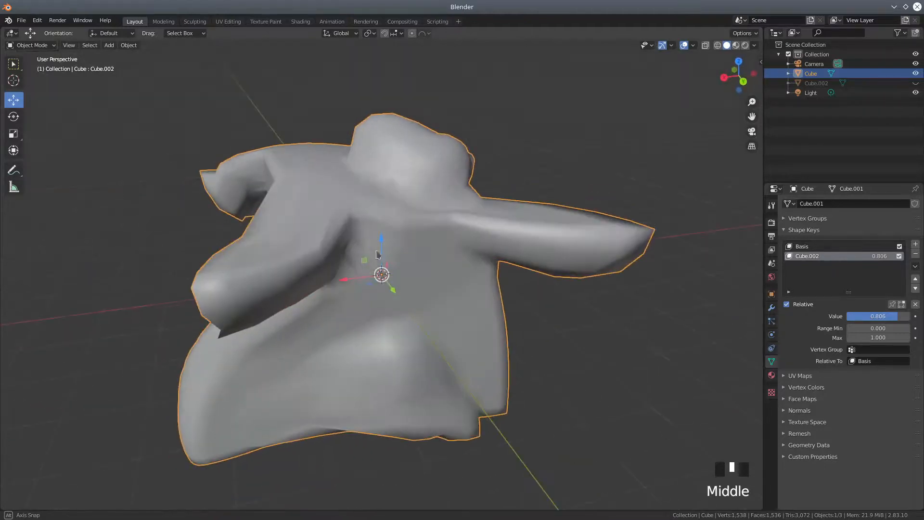
scroll(458, 270, "down", 1)
scroll(459, 271, "down", 1)
middle_click_drag(512, 288, 549, 325)
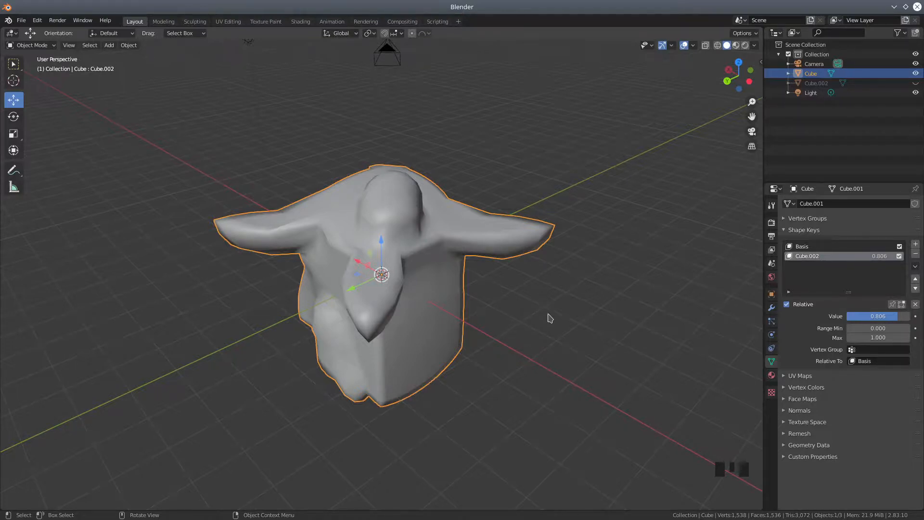
mouse_move(568, 305)
middle_mouse_down()
mouse_move(460, 311)
mouse_move(518, 316)
mouse_move(570, 303)
middle_mouse_up()
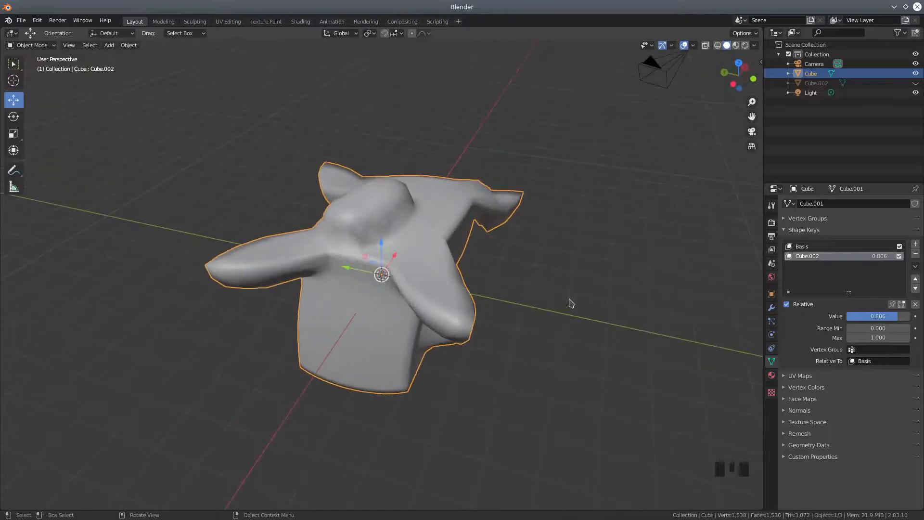
scroll(530, 307, "down", 2)
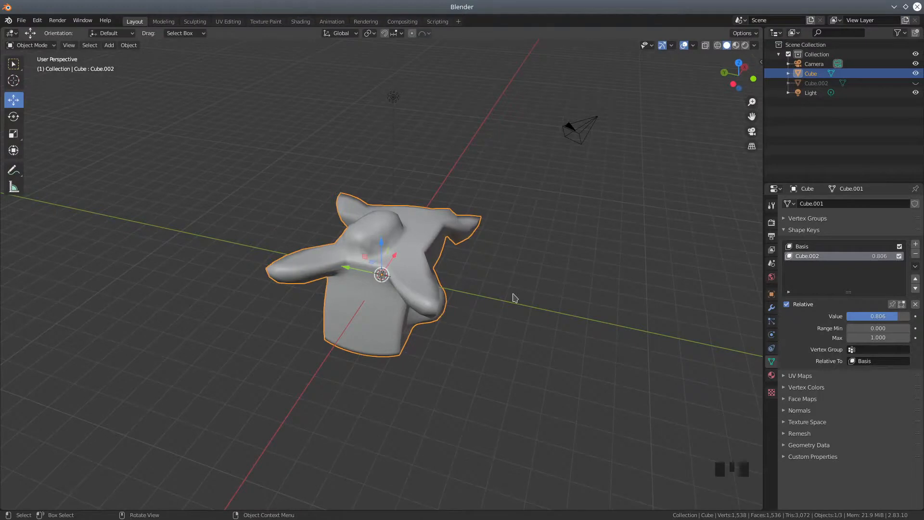
middle_click_drag(508, 296, 469, 293)
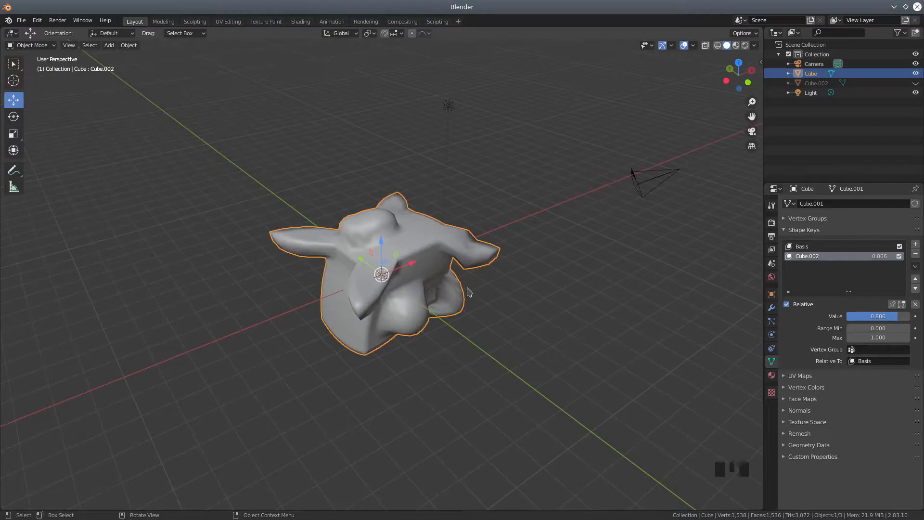